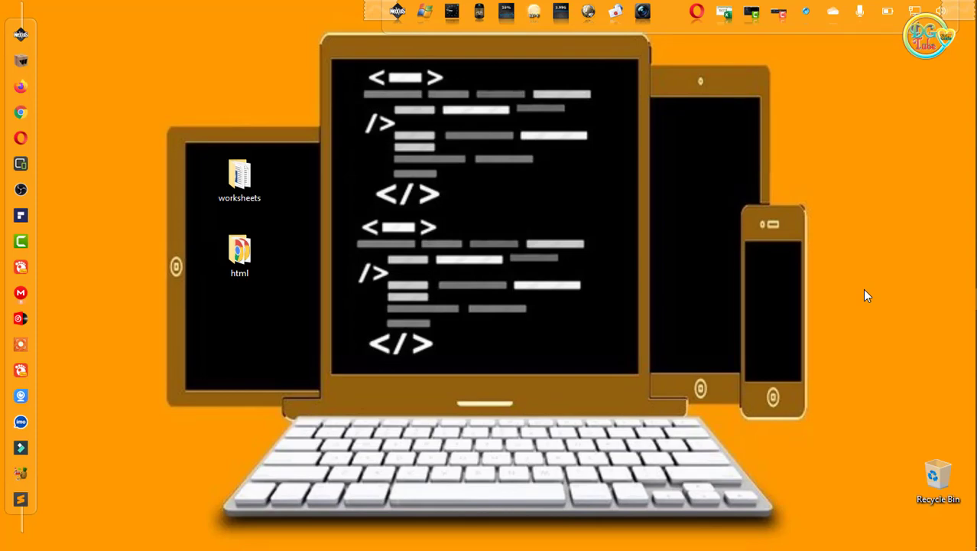
Step: Bring the sum workbook into view from the Excel icon on the right-edge taskbar
mouse_move(971, 302)
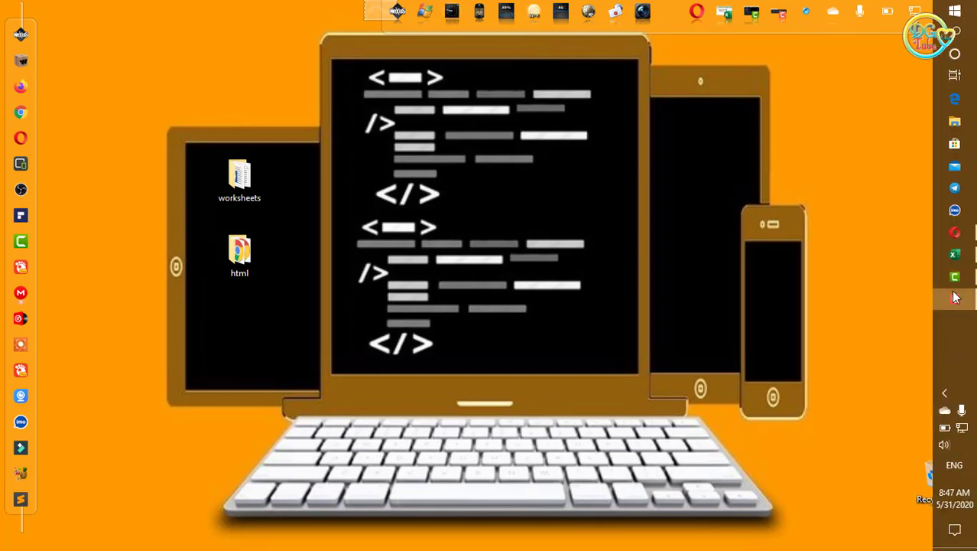
click(955, 253)
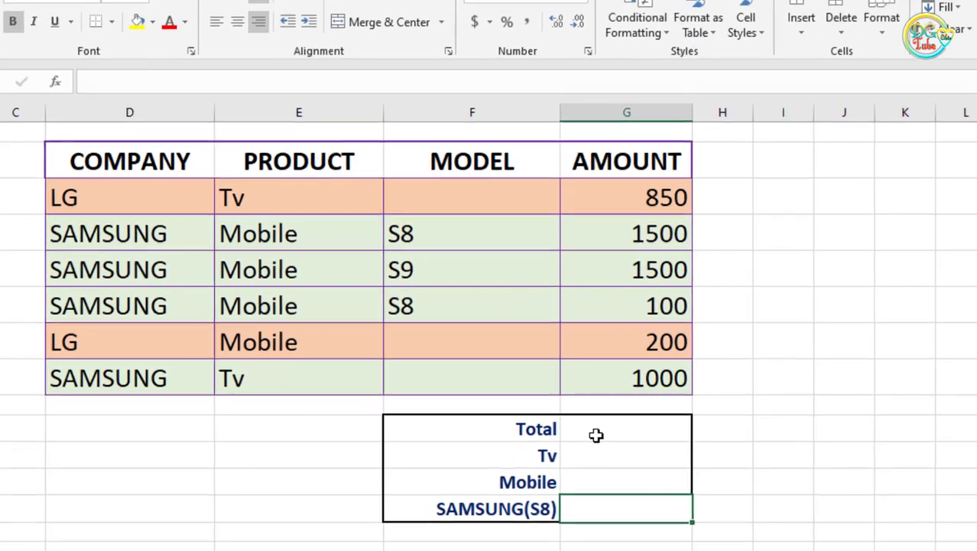
click(573, 394)
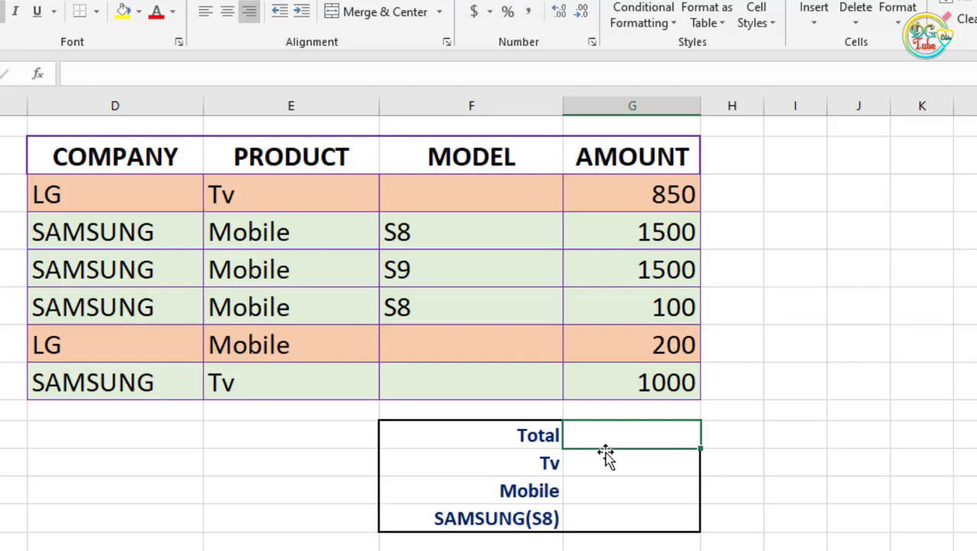
click(610, 462)
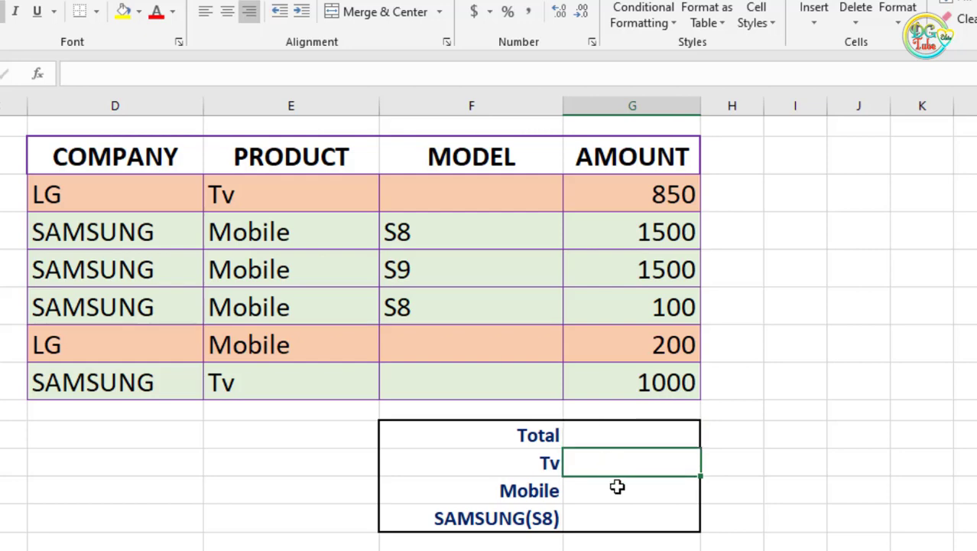
click(617, 486)
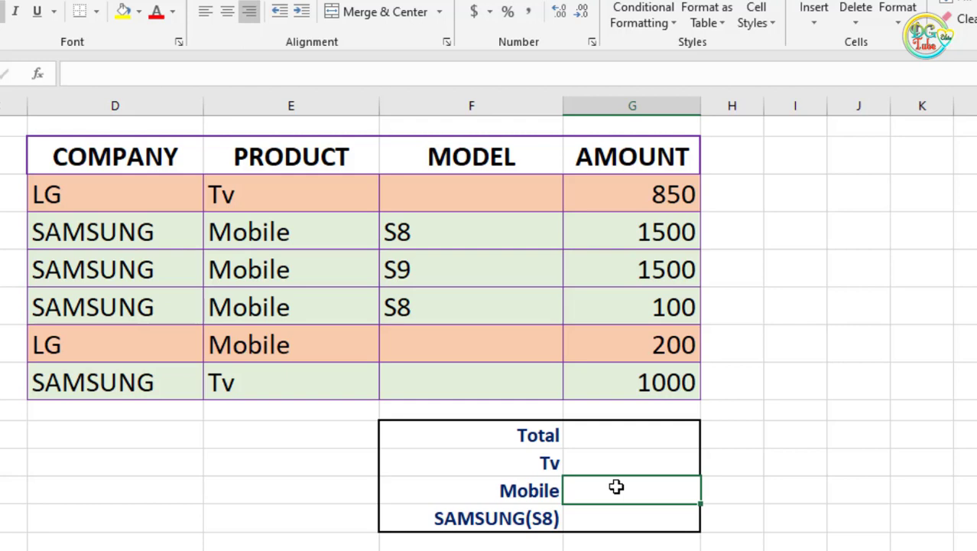
click(598, 439)
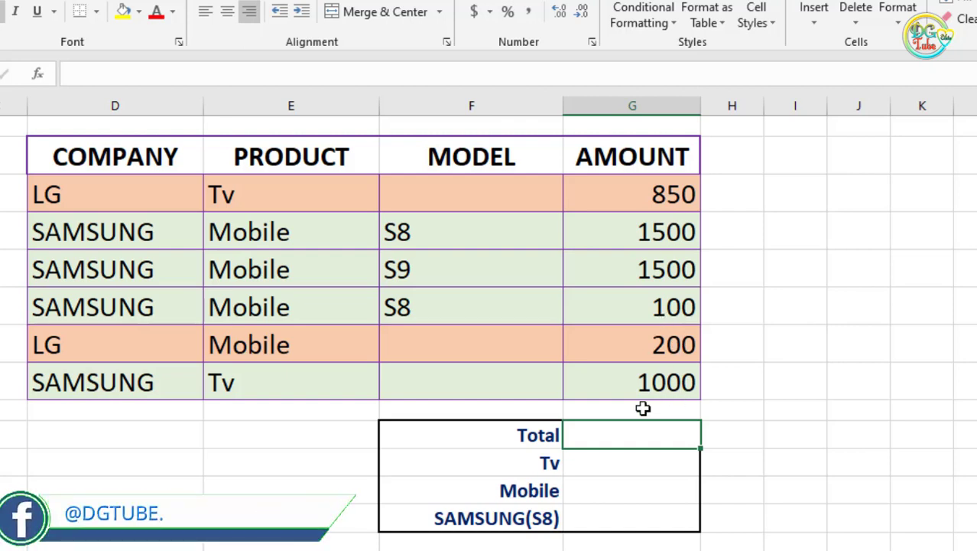
click(604, 459)
click(621, 501)
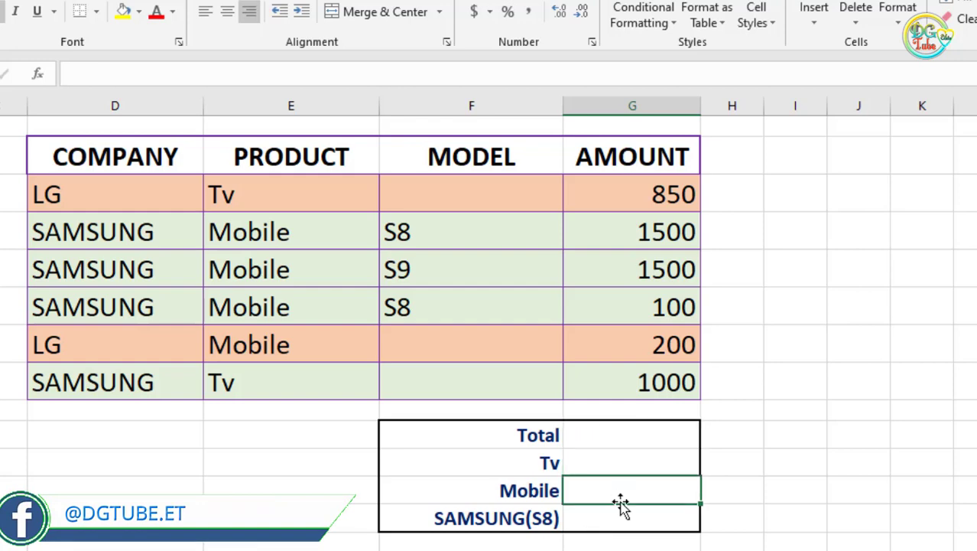
click(619, 524)
click(609, 445)
click(611, 470)
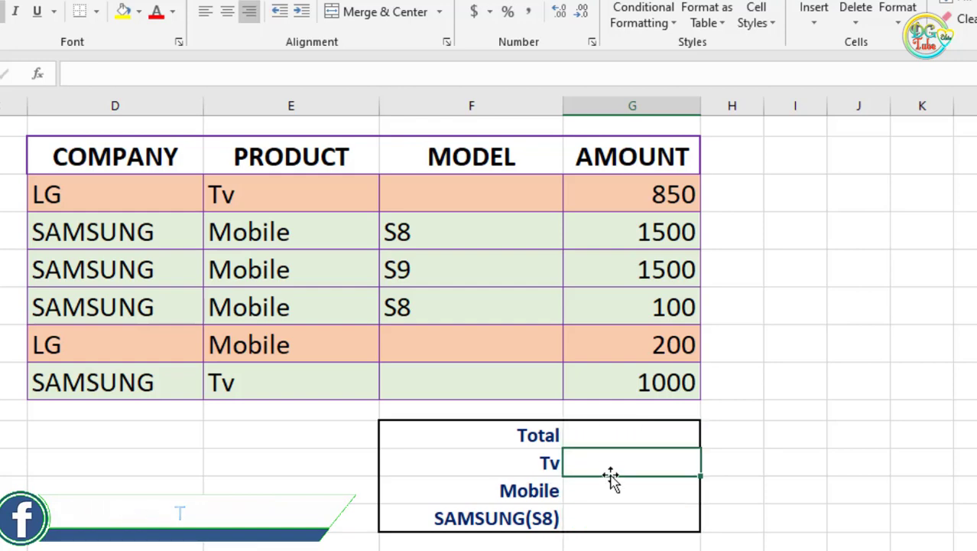
click(612, 493)
click(604, 517)
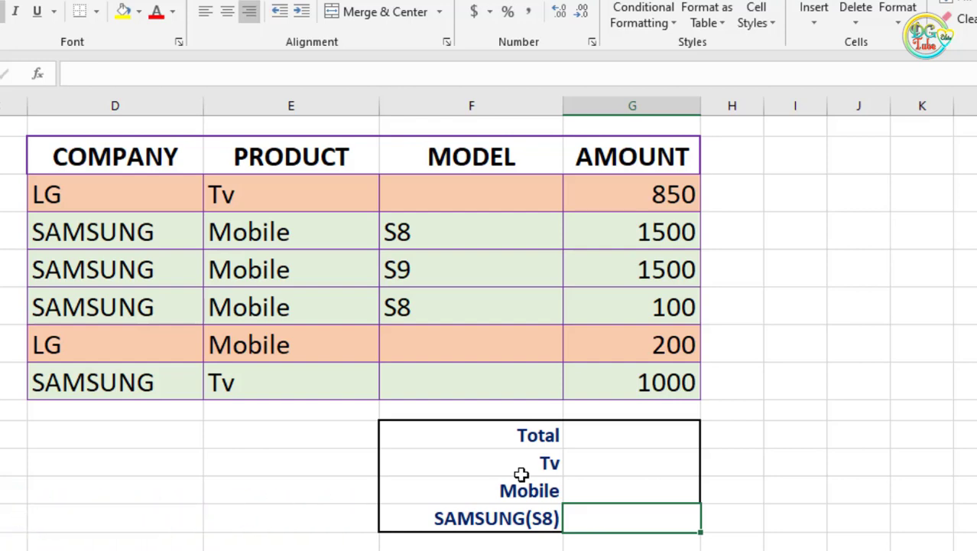
click(583, 466)
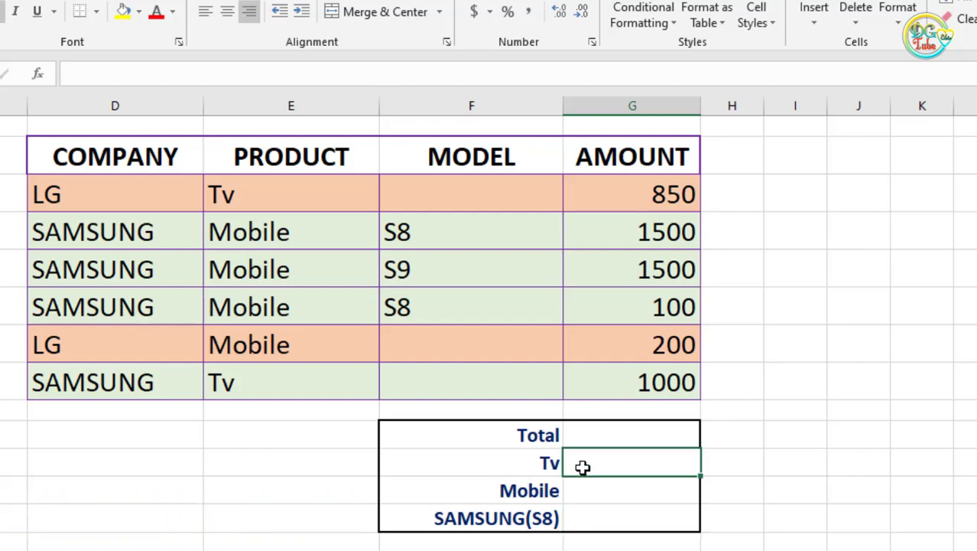
click(527, 491)
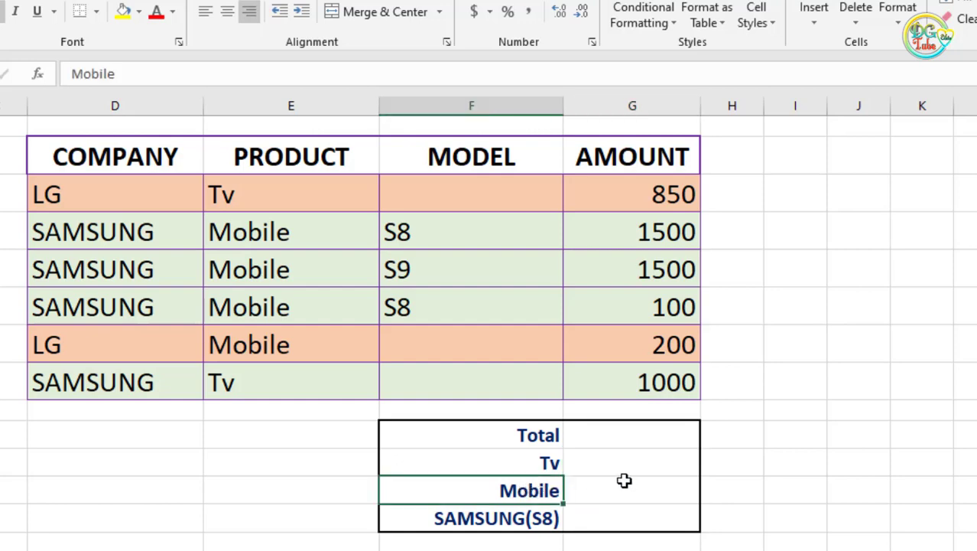
click(586, 519)
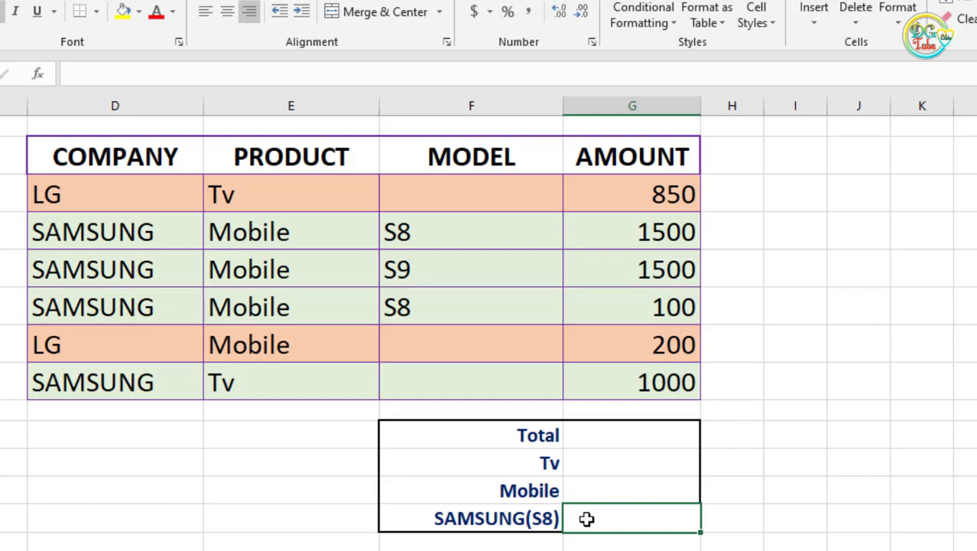
click(586, 491)
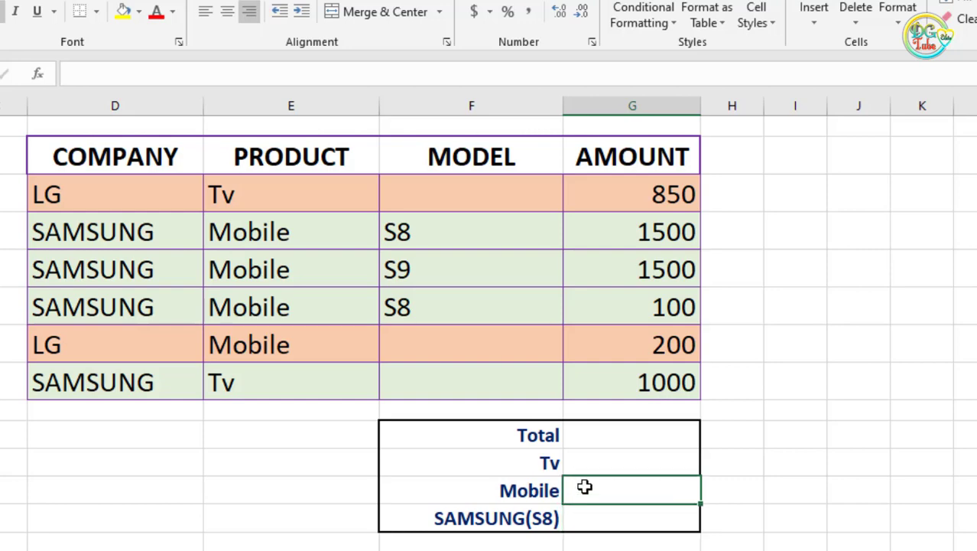
click(590, 458)
click(592, 438)
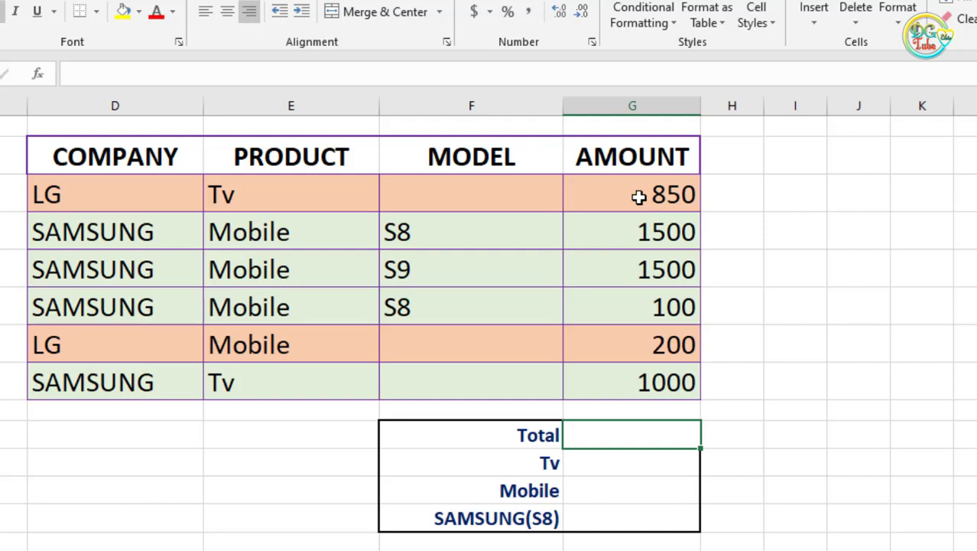
click(639, 197)
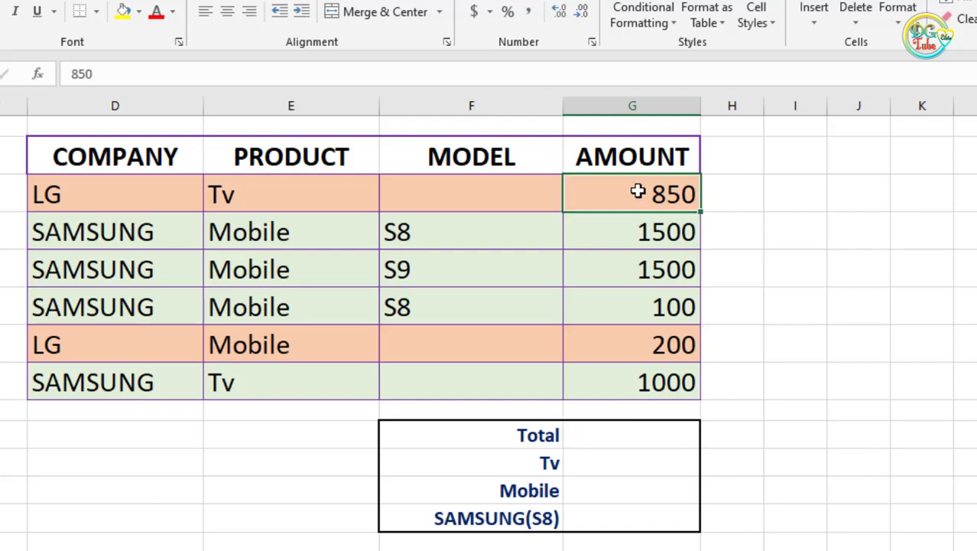
drag(638, 192, 638, 394)
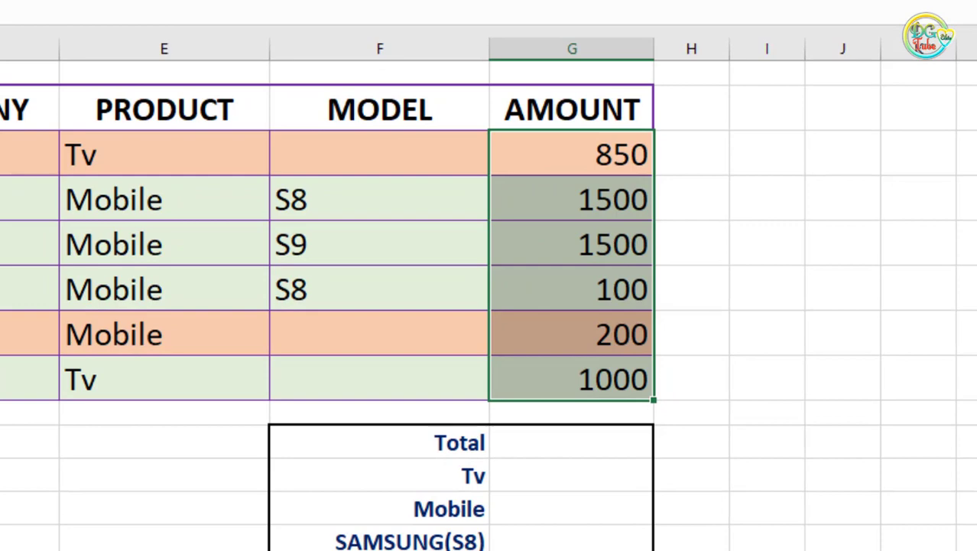
key(alt+equal)
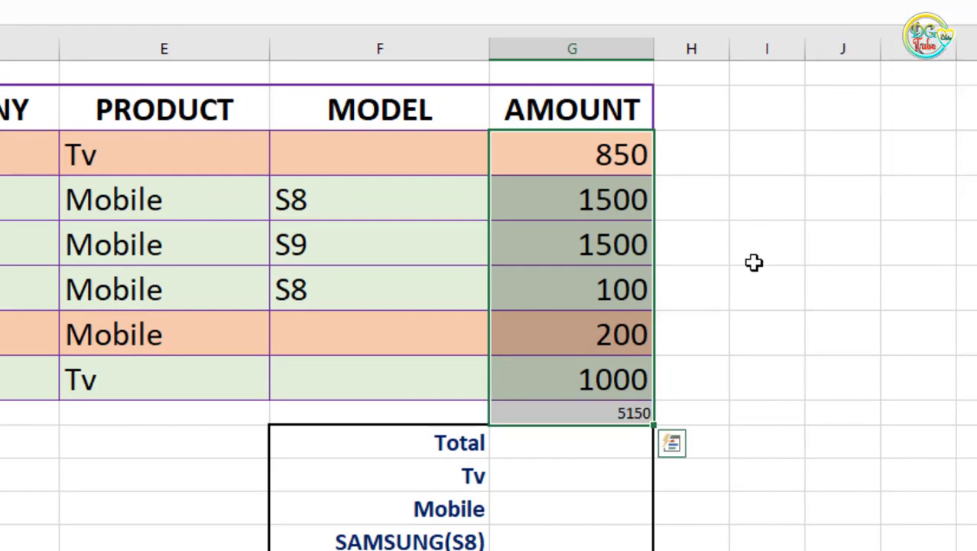
click(694, 392)
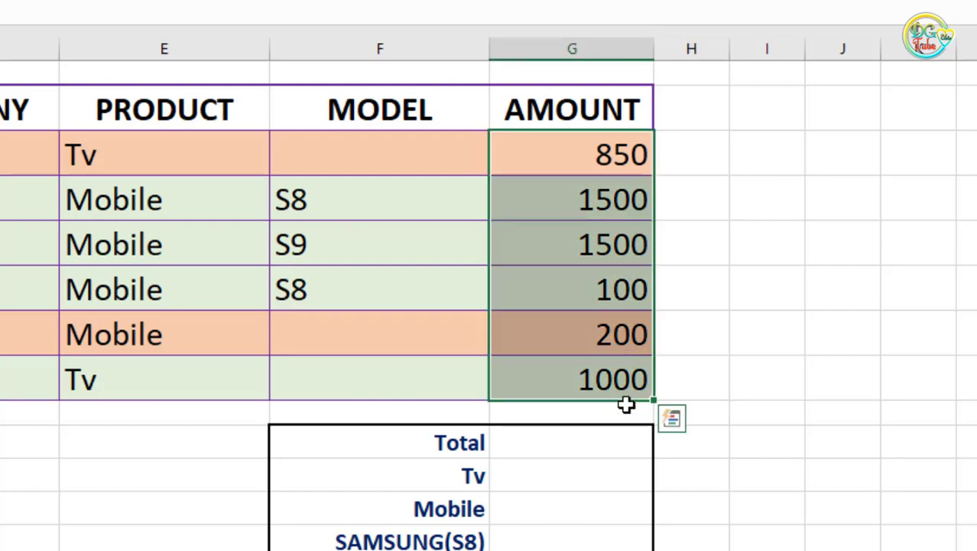
click(741, 255)
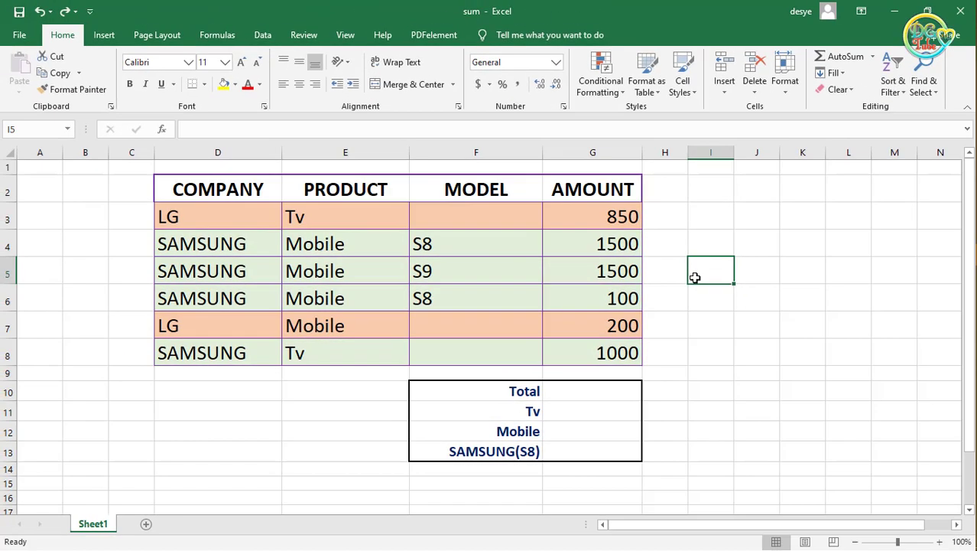
click(571, 394)
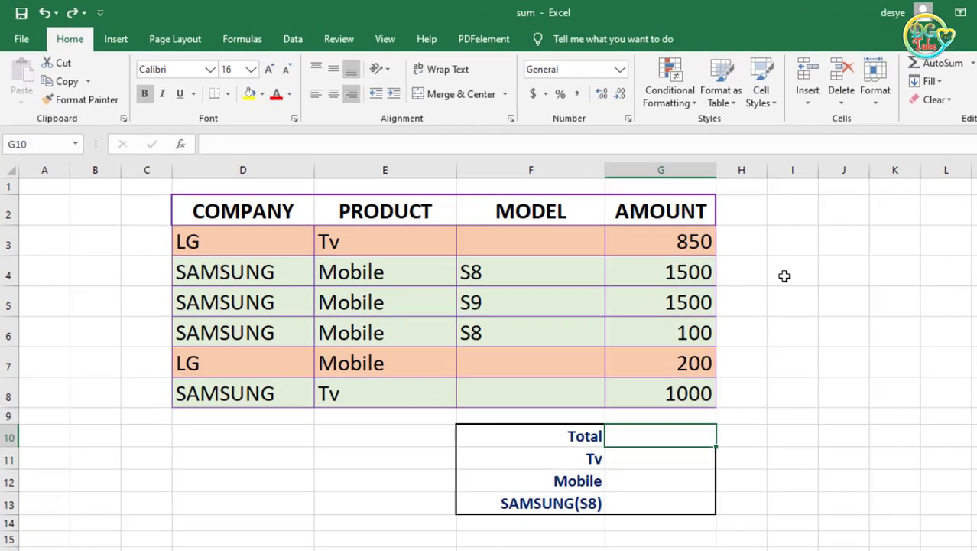
click(710, 247)
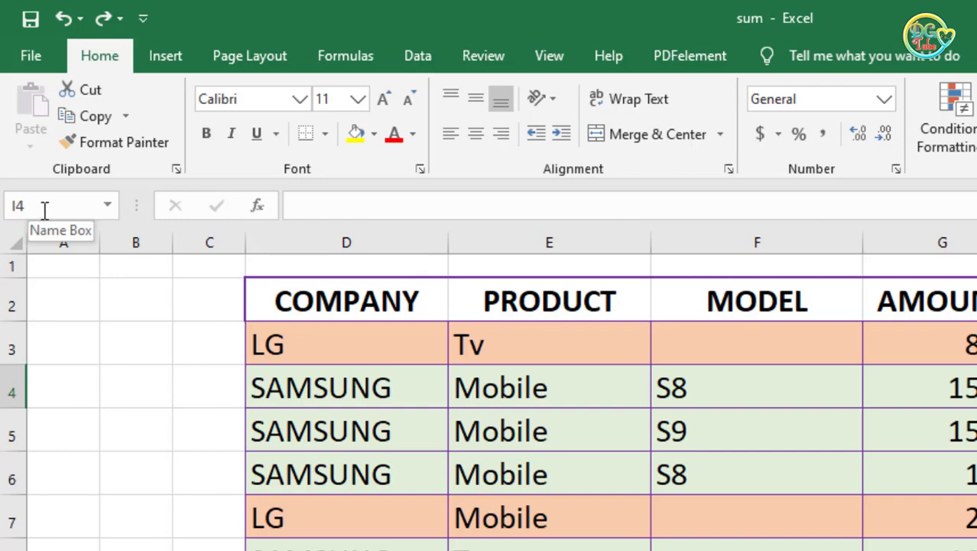
click(45, 206)
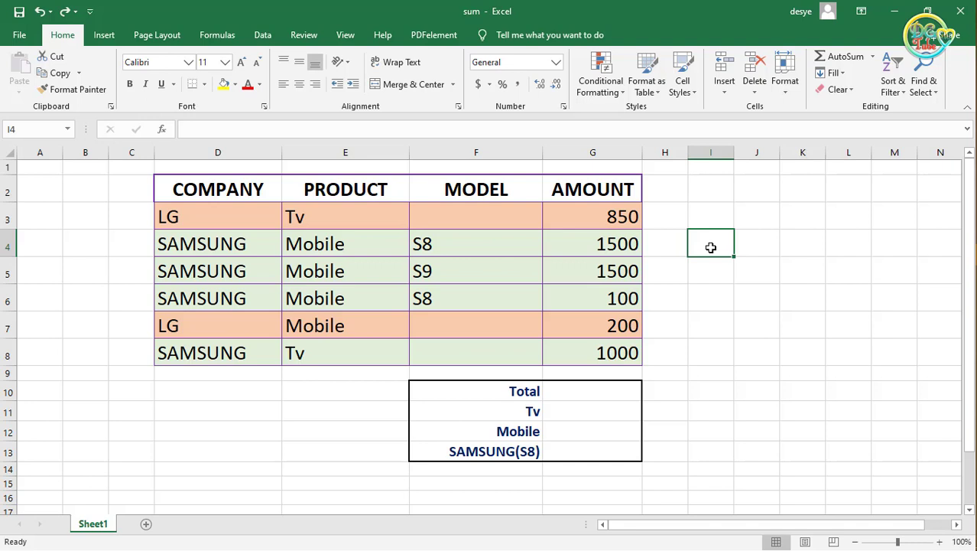
click(468, 245)
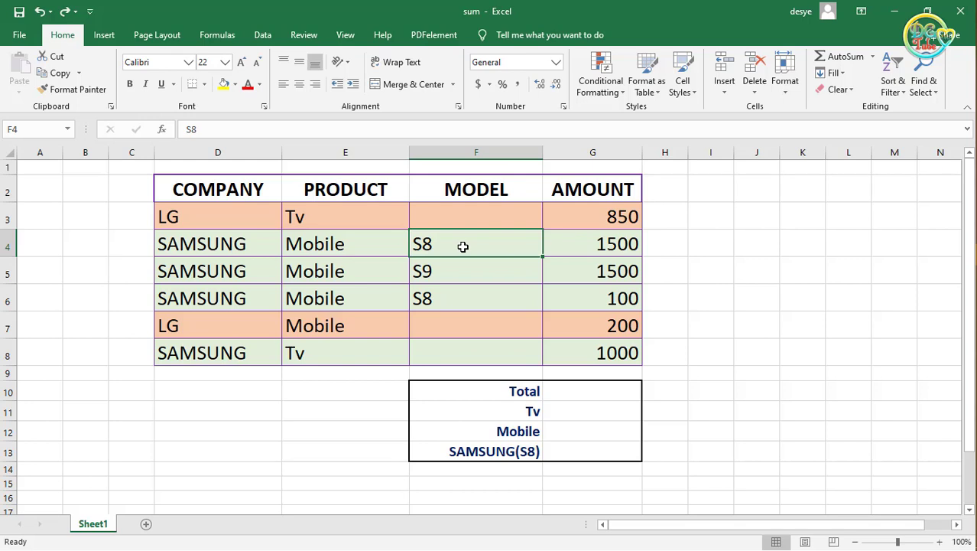
click(691, 237)
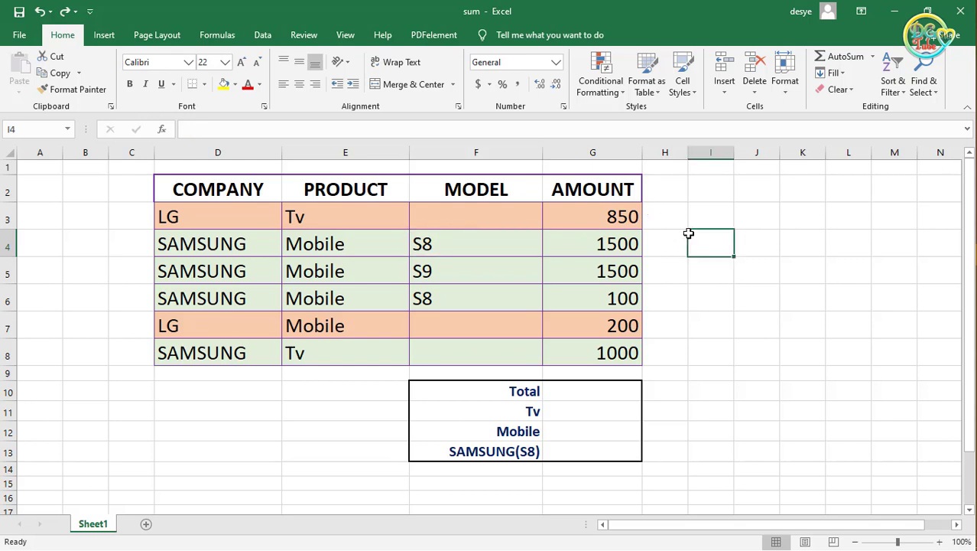
click(572, 391)
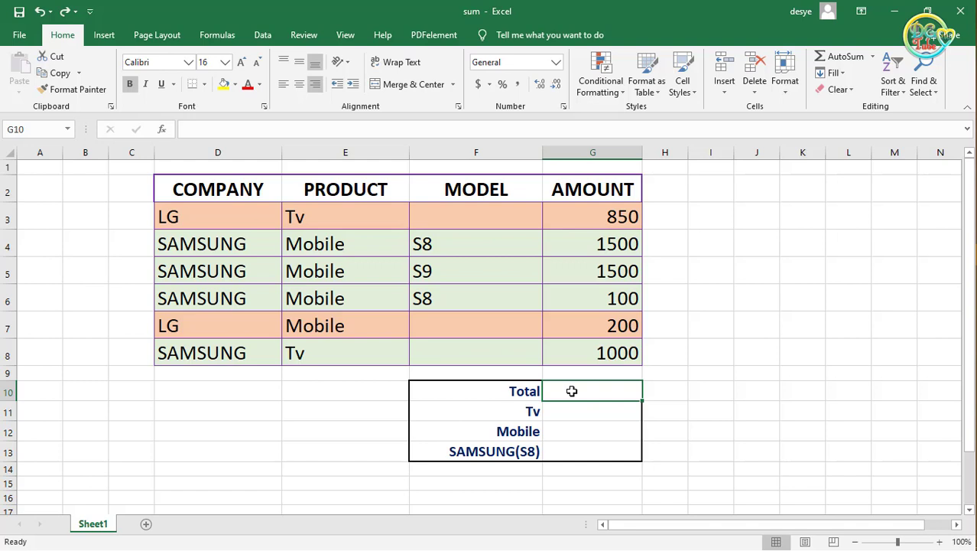
Step: Enter =SUM(G3:G8) in the Total cell G10, giving 5150
text(=)
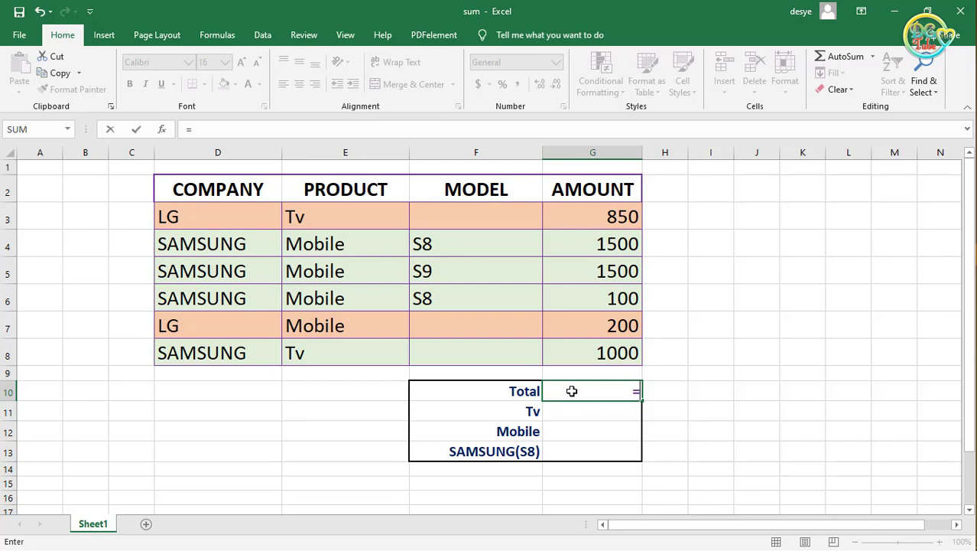
text(su)
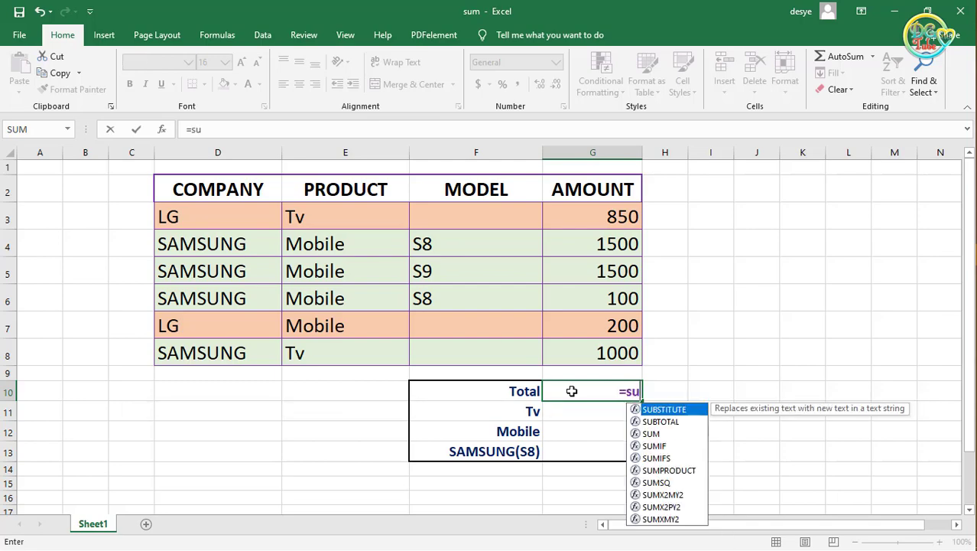
text(m)
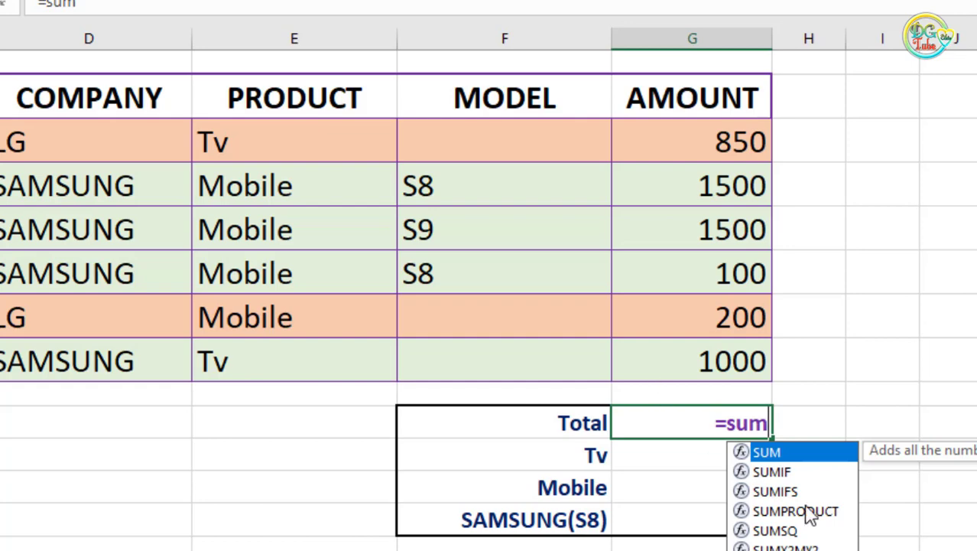
double_click(780, 452)
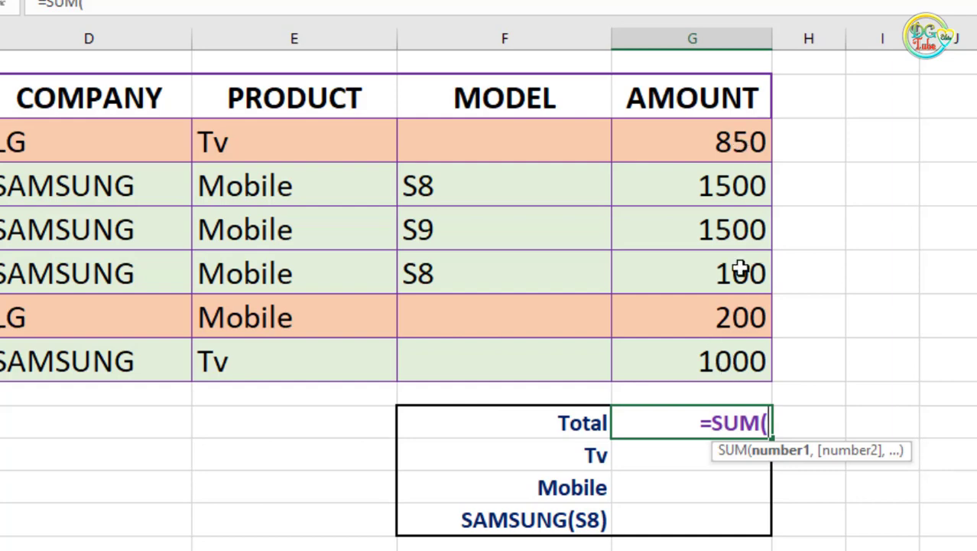
click(738, 141)
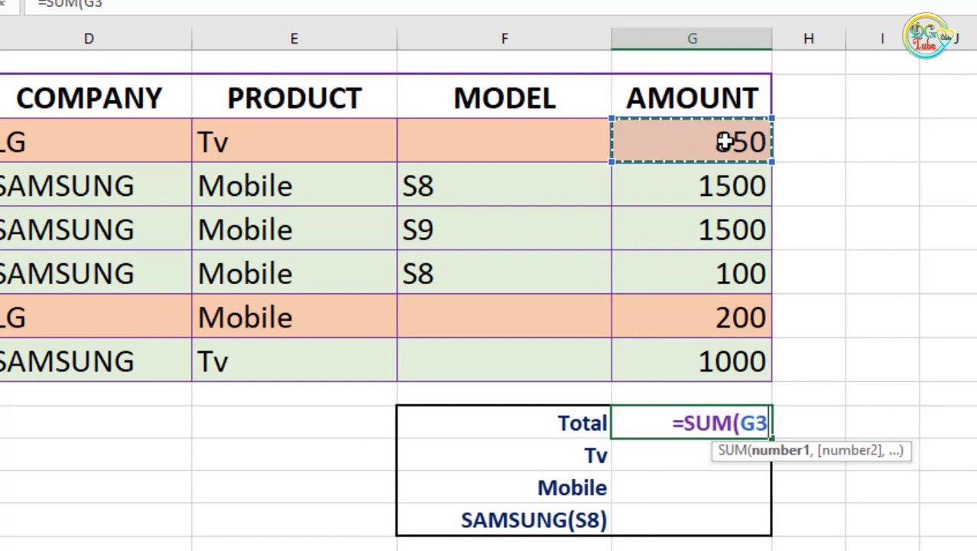
drag(724, 142, 724, 142)
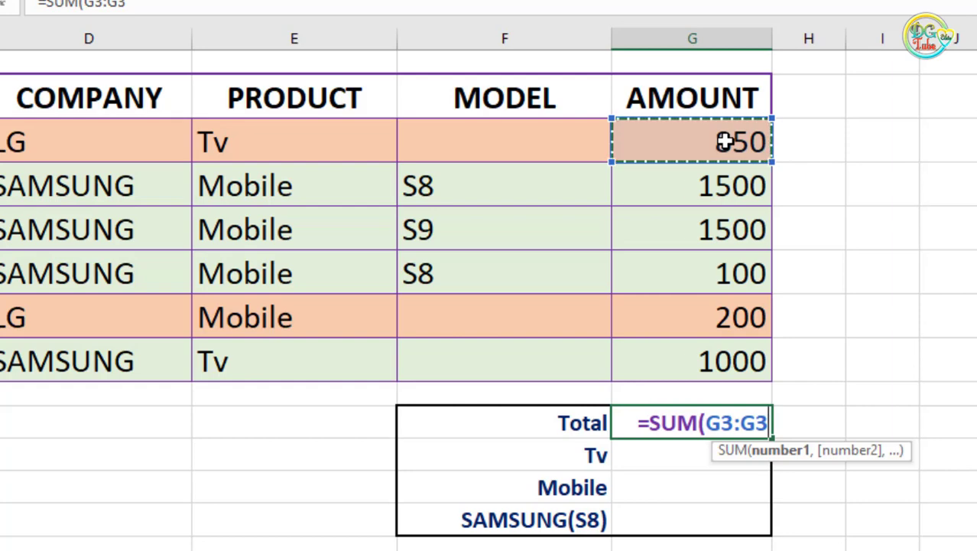
shift+click(732, 364)
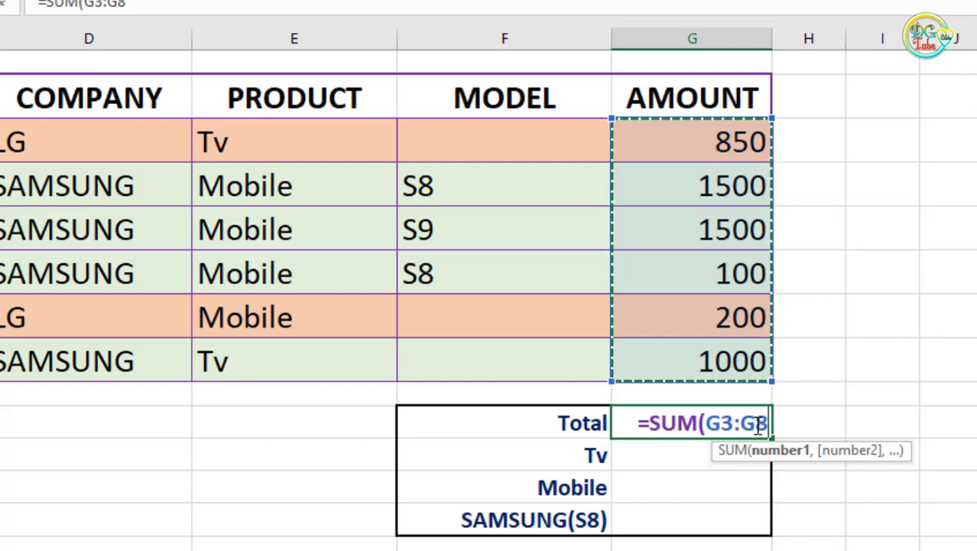
text())
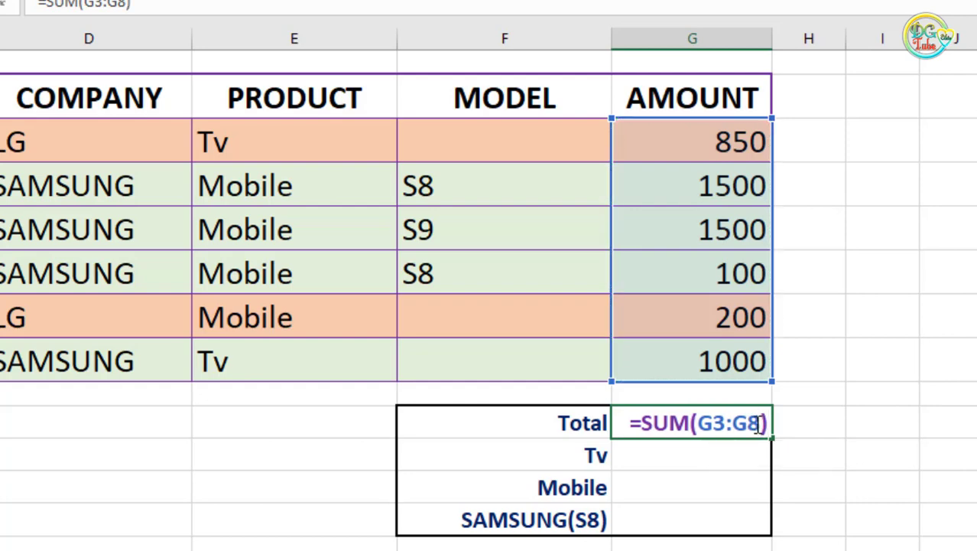
key(Return)
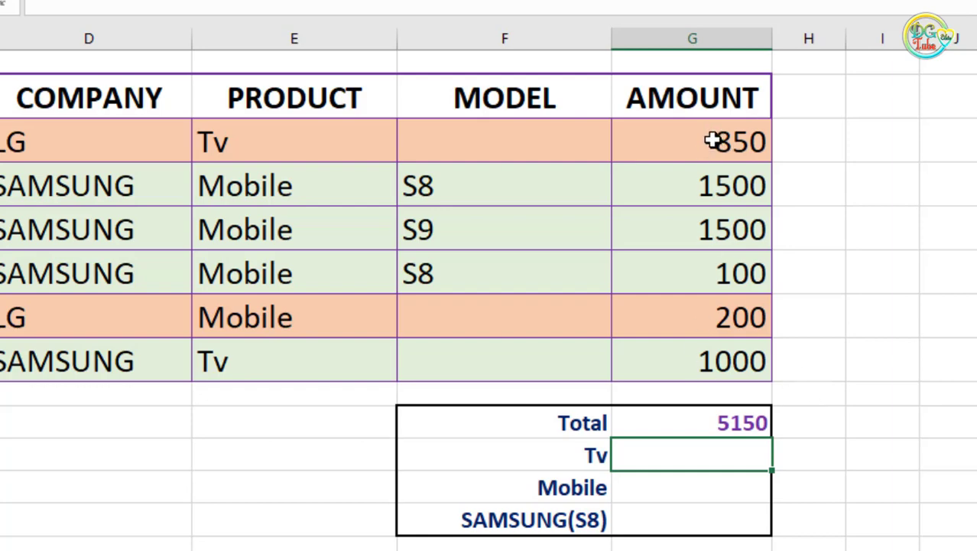
Step: Check the AMOUNT values G3 to G8 and the Total formula in G10
click(713, 140)
click(721, 366)
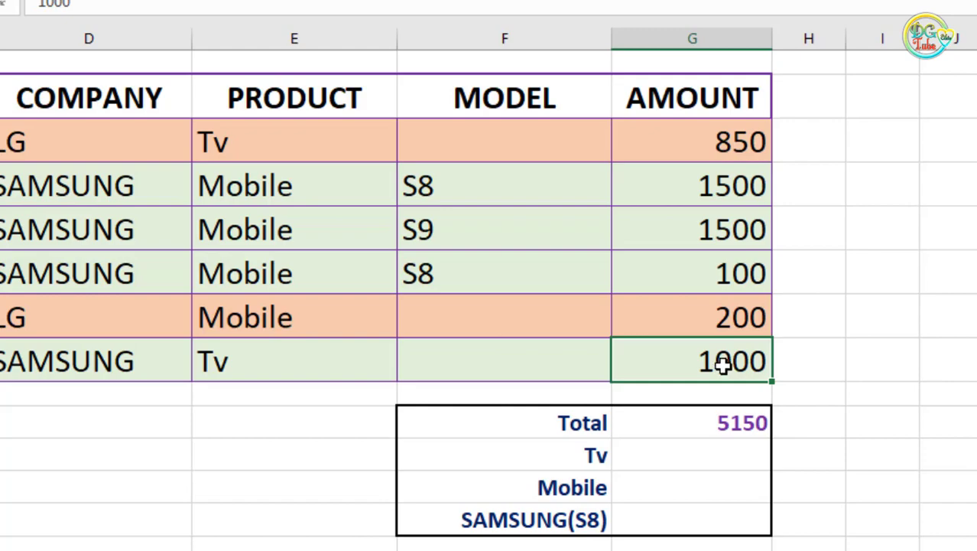
click(721, 422)
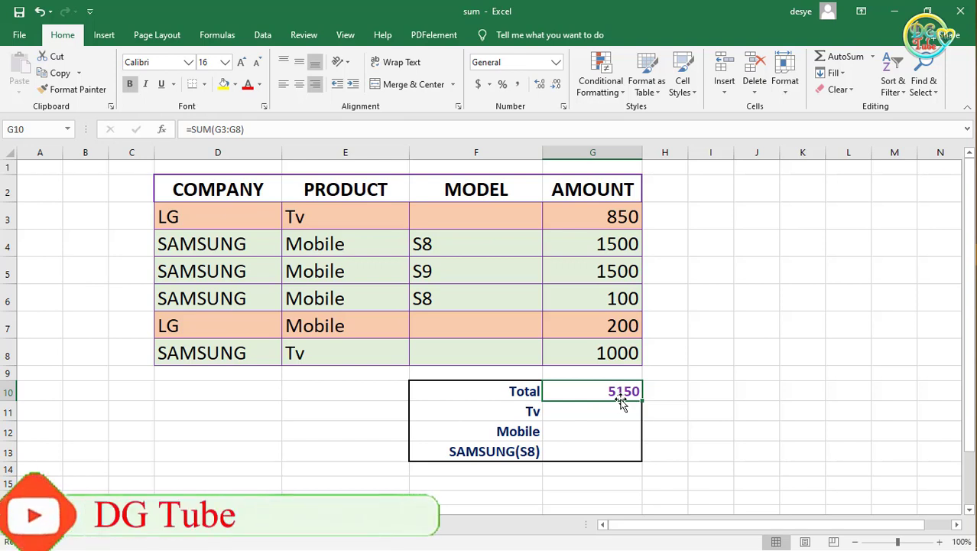
click(577, 411)
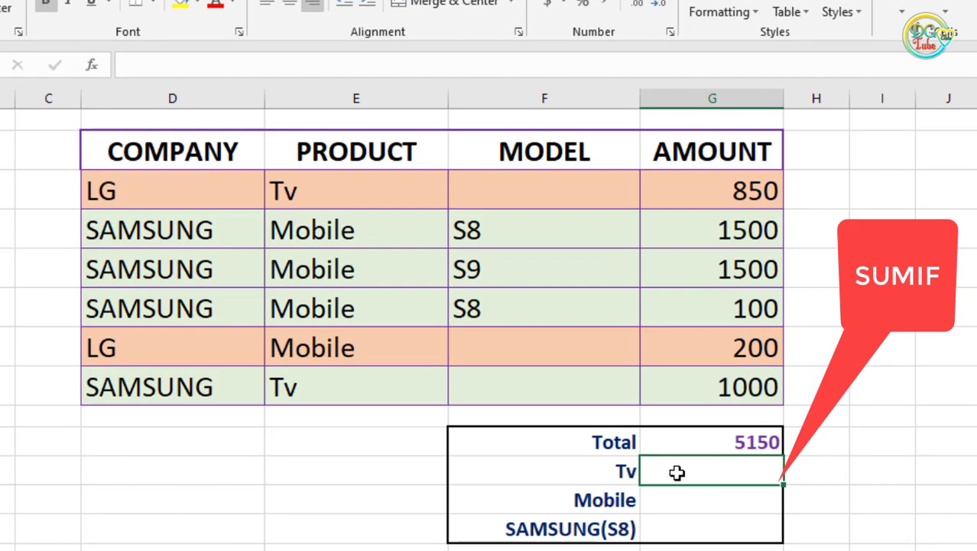
Step: Start =SUMIF(E3:E8, in the Tv amount cell, using the PRODUCT column as range
text(=)
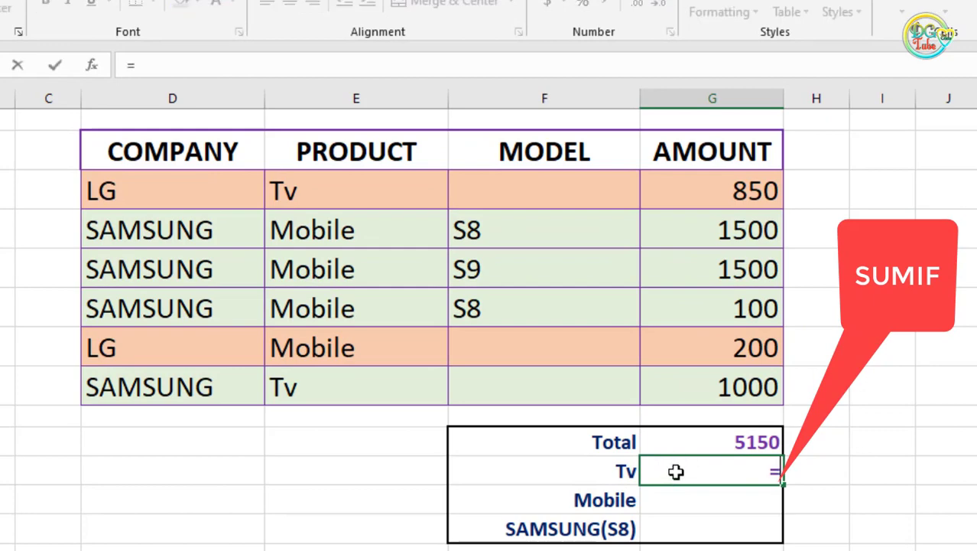
text(su)
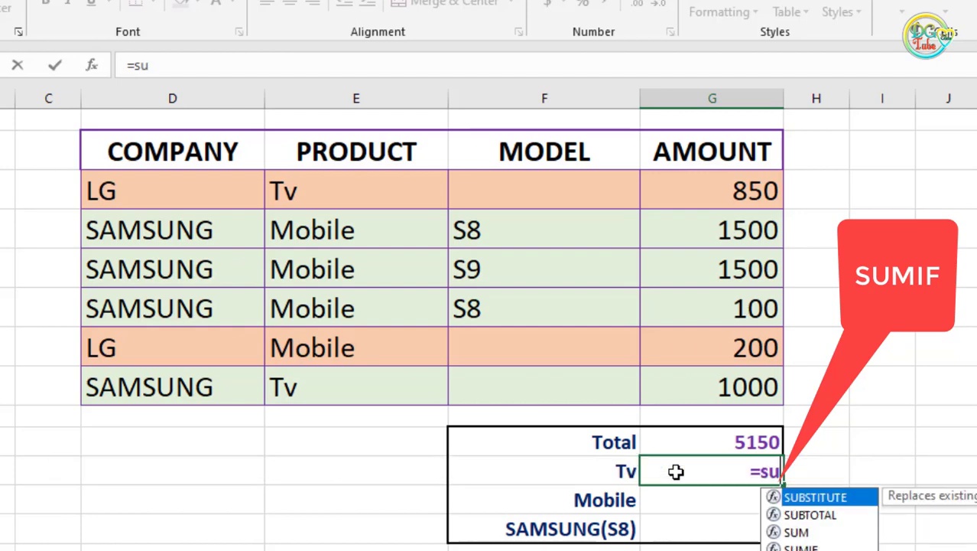
text(m)
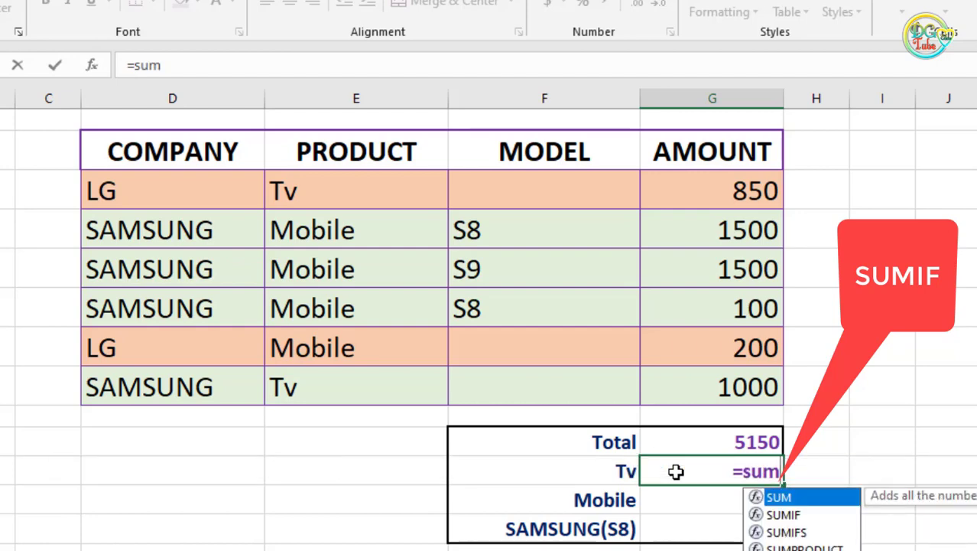
click(784, 520)
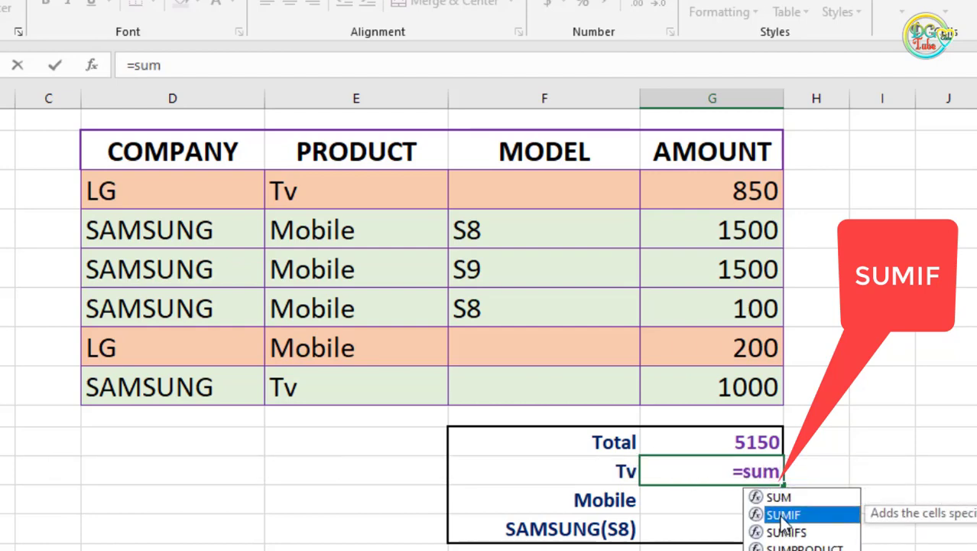
double_click(783, 517)
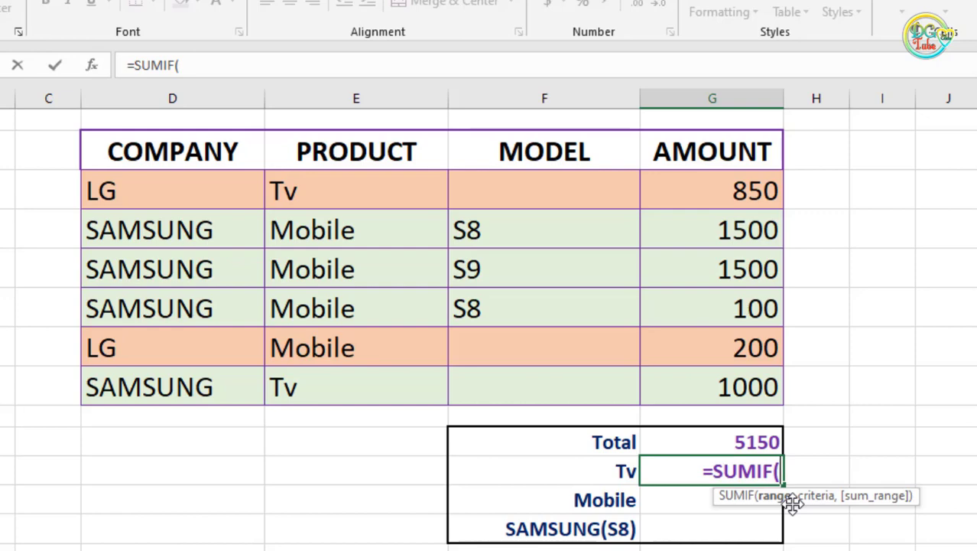
click(309, 193)
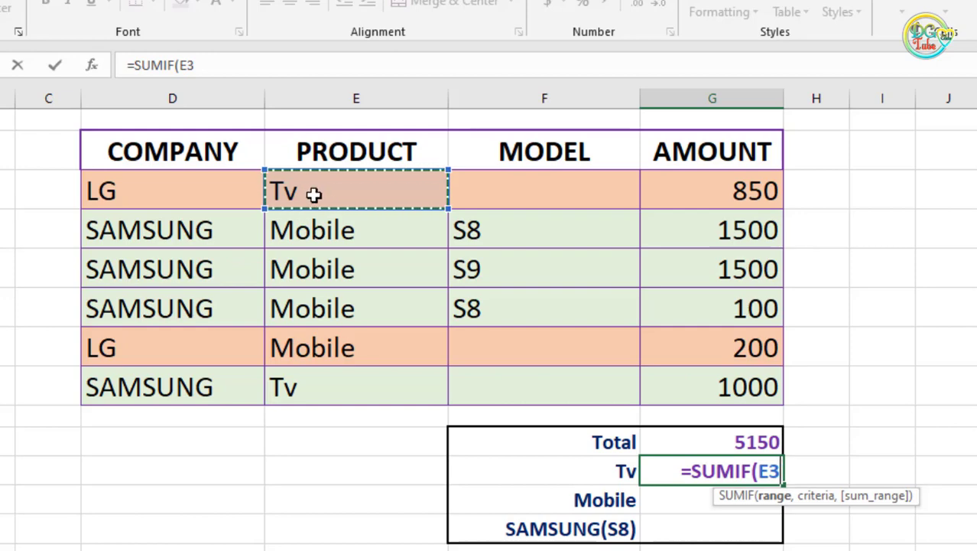
shift+click(314, 194)
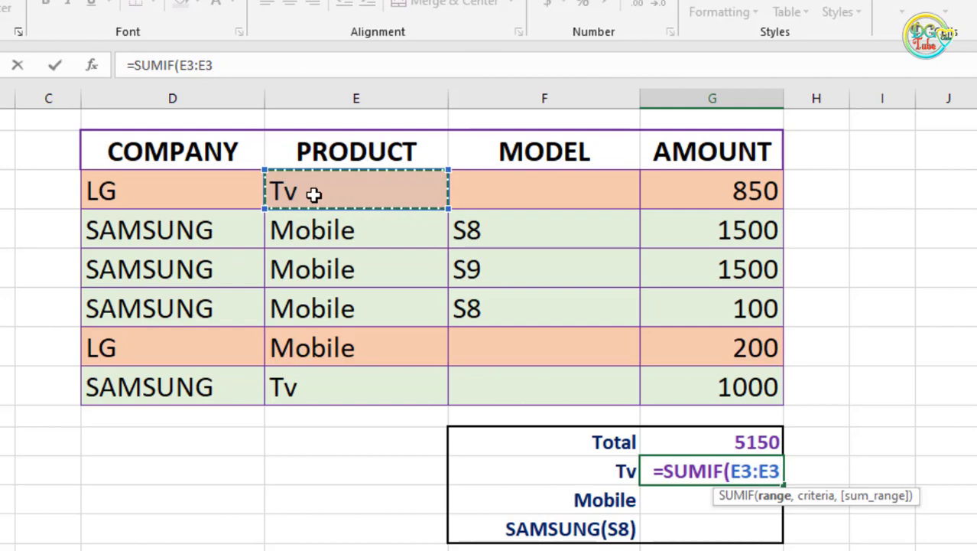
shift+click(318, 390)
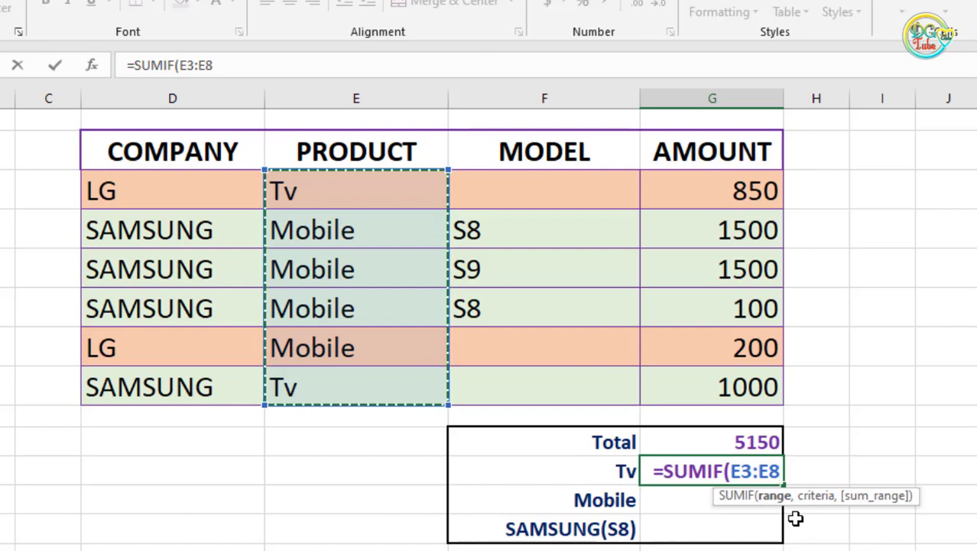
text(,)
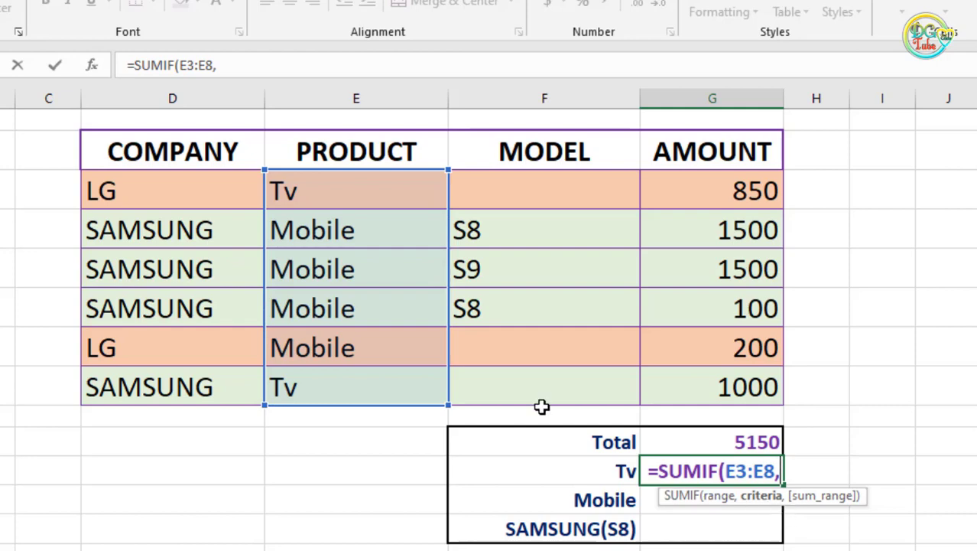
Step: Finish the Tv formula as =SUMIF(E3:E8,"Tv",G3:G8), which shows 1850
click(289, 191)
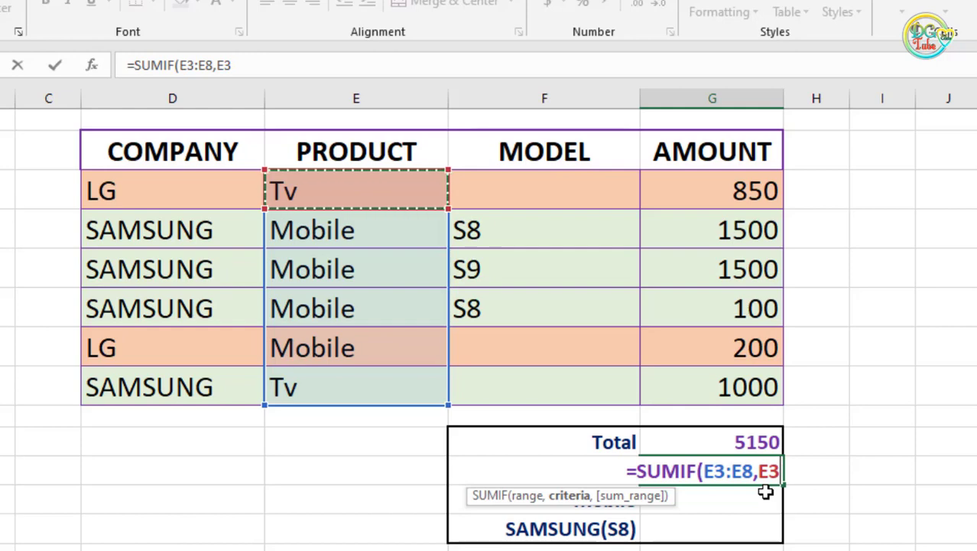
key(BackSpace)
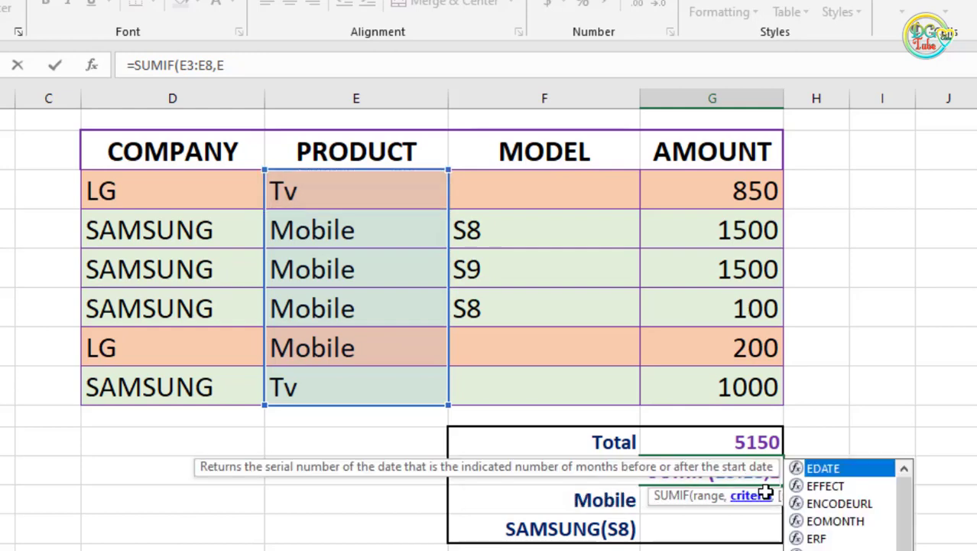
key(BackSpace)
text("T)
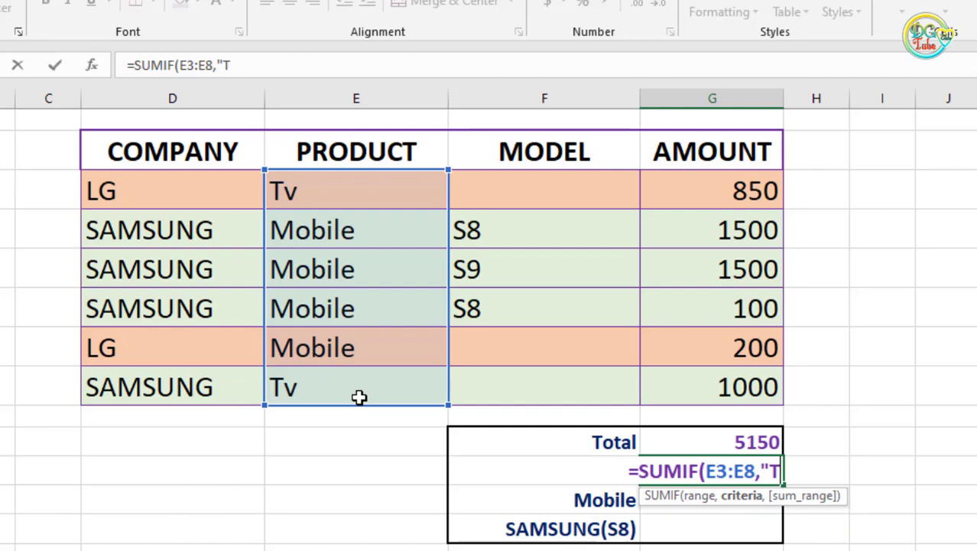
text(v)
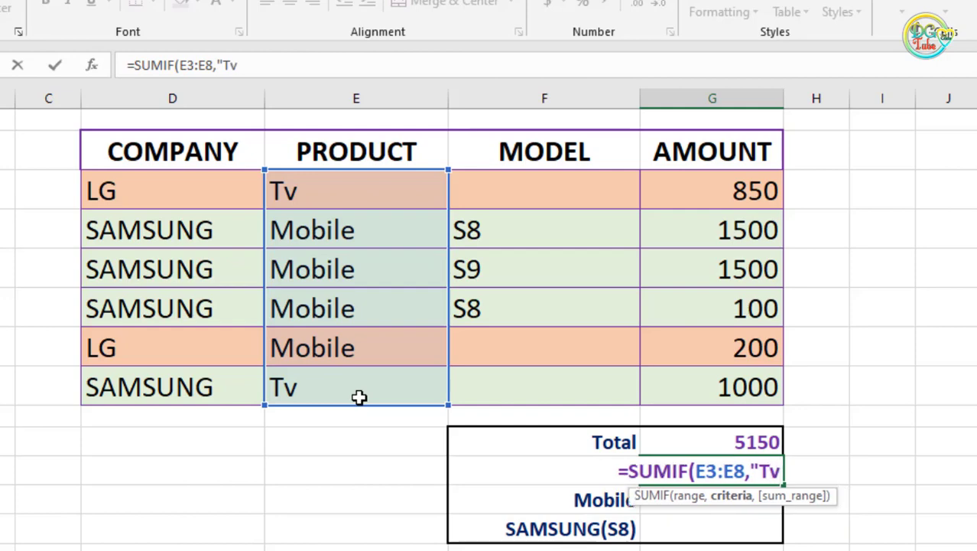
text(")
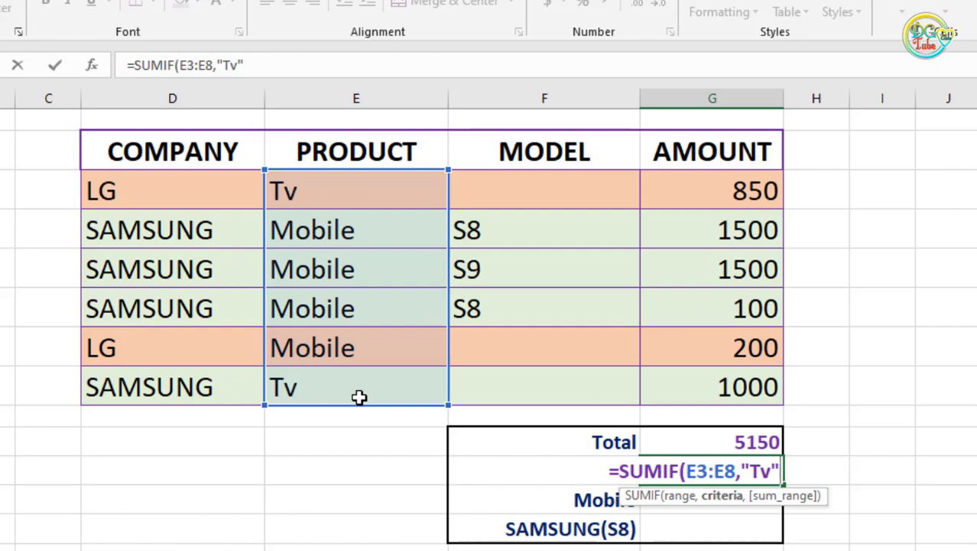
text(,)
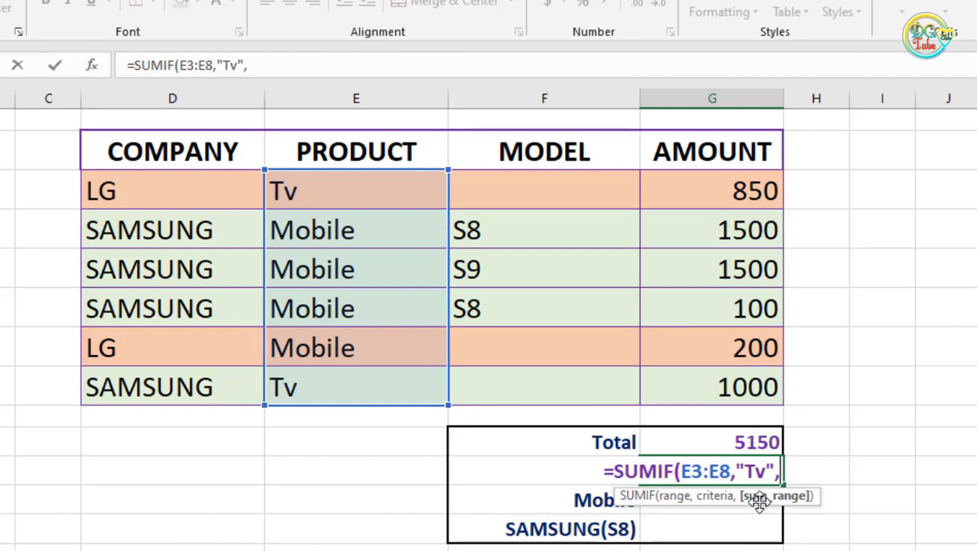
click(739, 185)
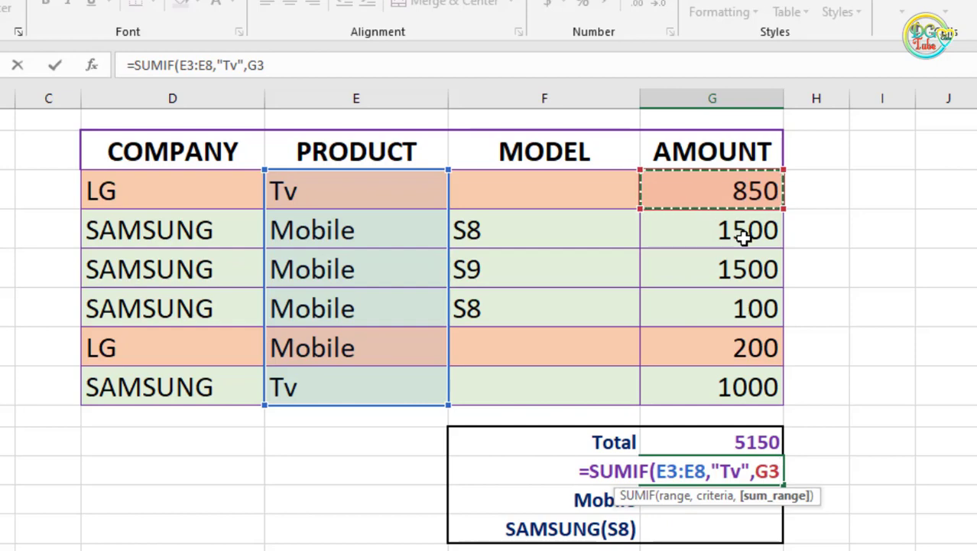
text(:G3)
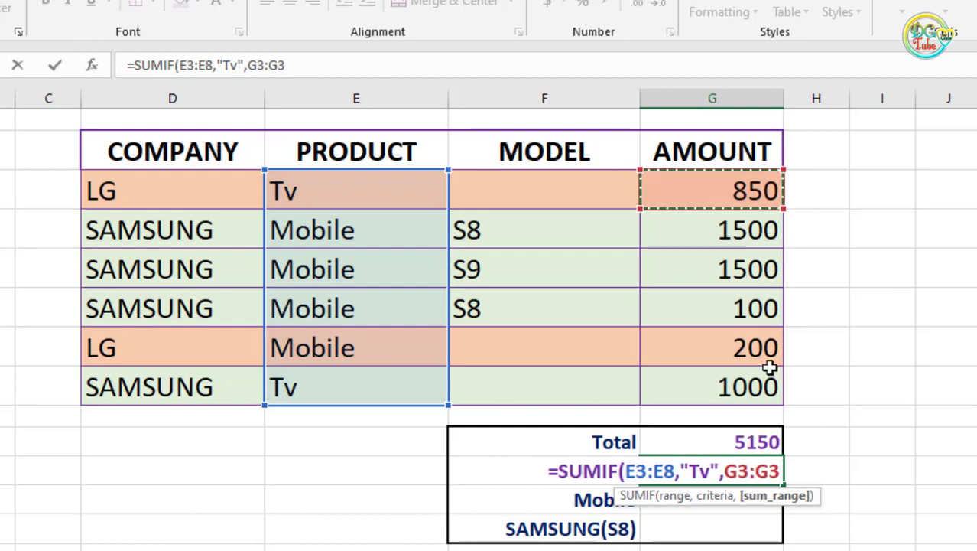
shift+click(728, 391)
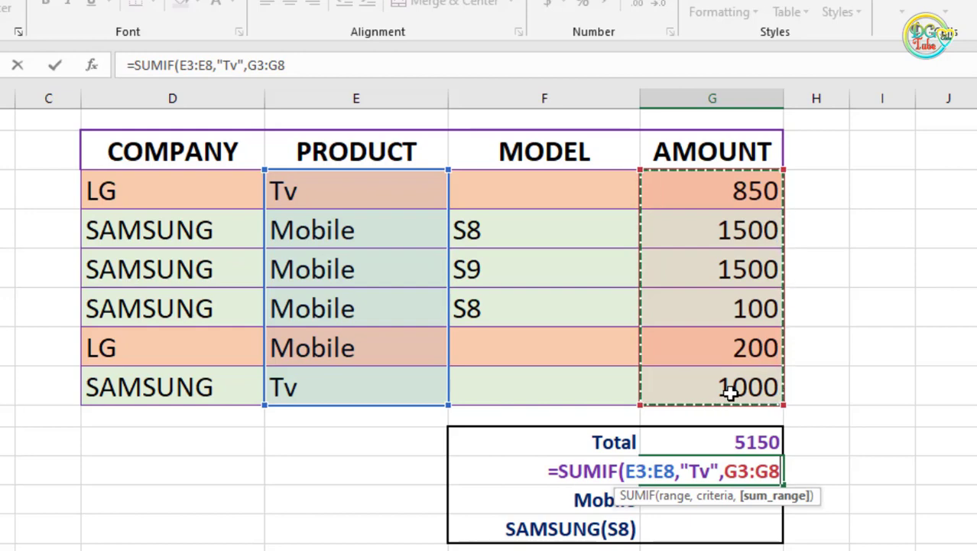
text())
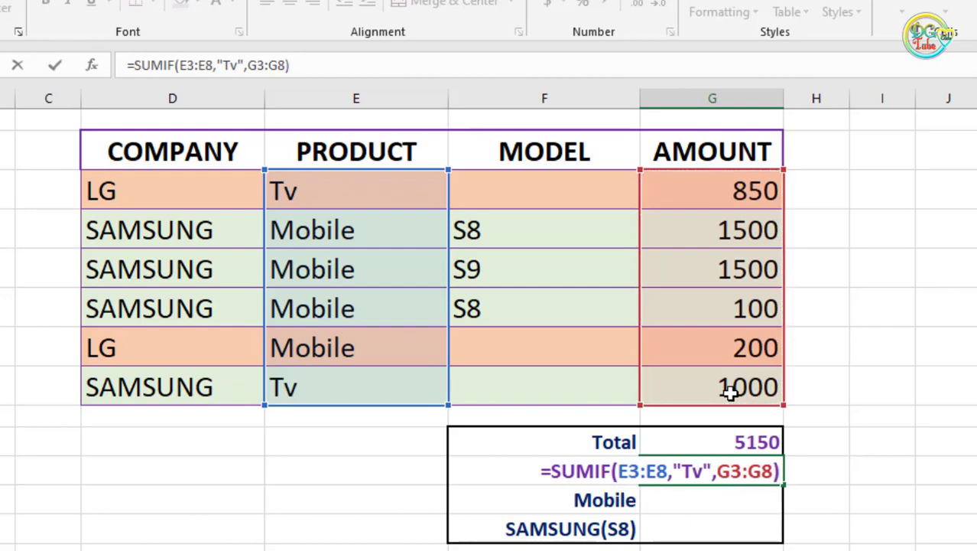
key(Return)
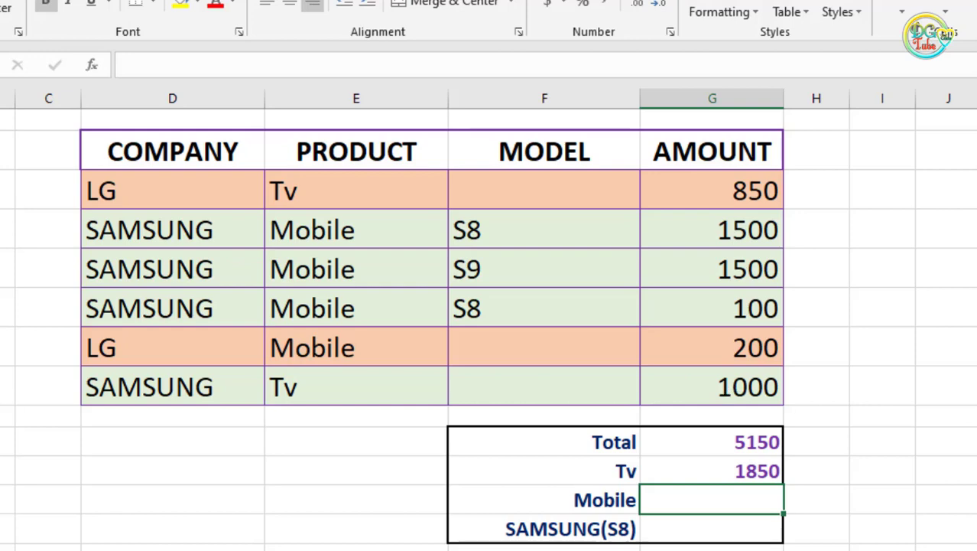
Step: Replace the "Tv" criterion with the quoted text "E3", so the Tv cell shows 0
click(749, 476)
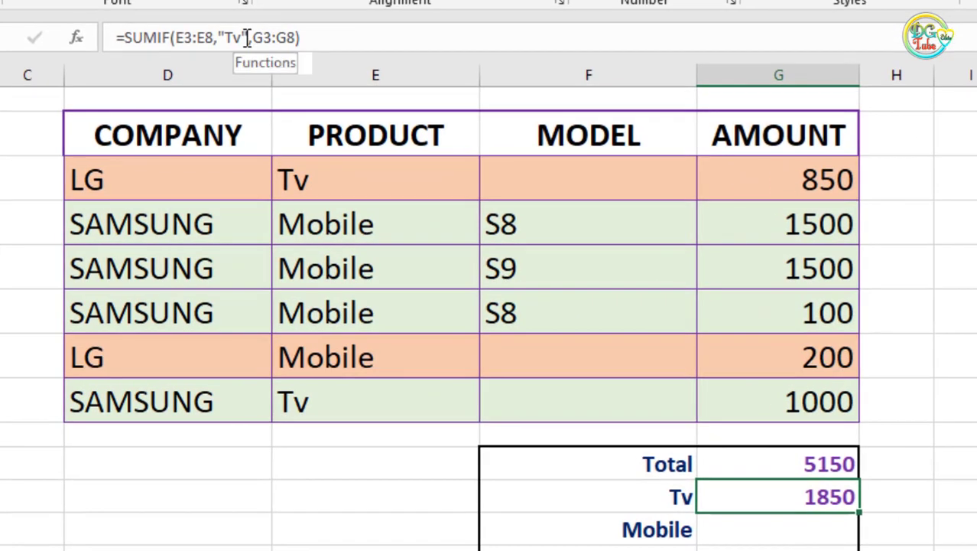
click(246, 37)
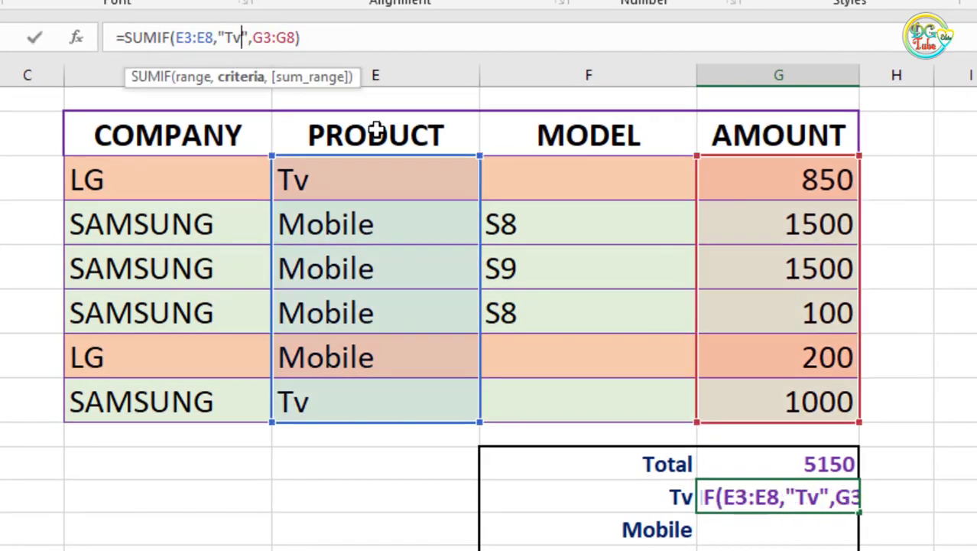
key(BackSpace)
key(BackSpace)
key(Escape)
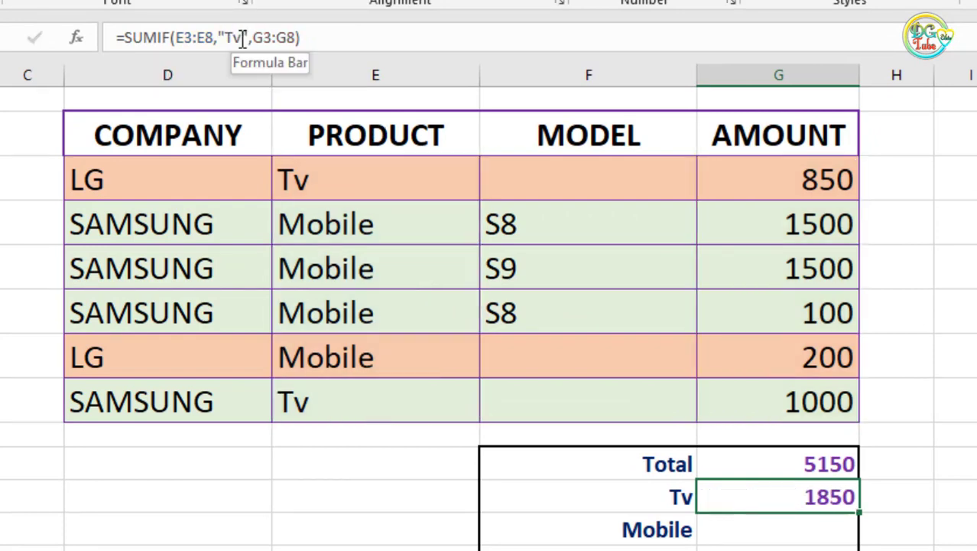
click(242, 37)
key(BackSpace)
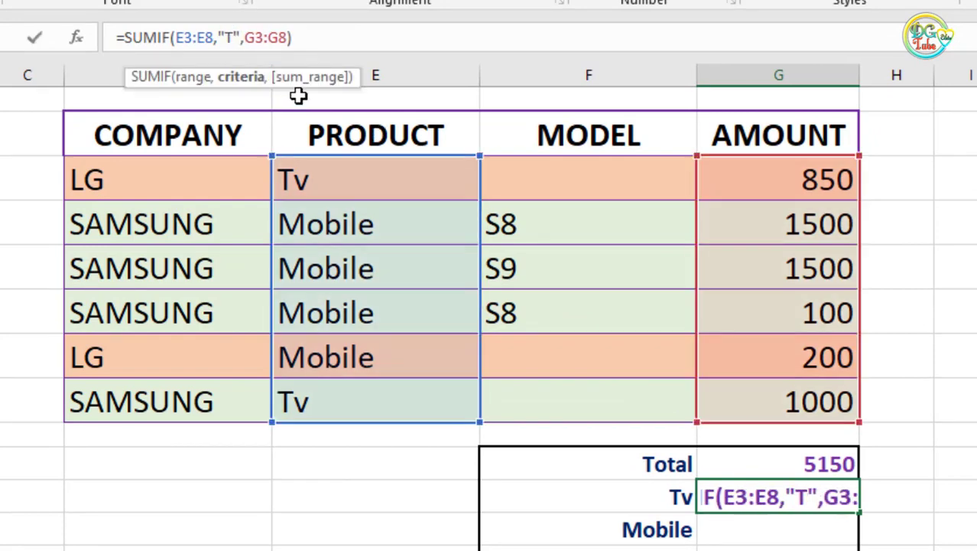
key(BackSpace)
text(E)
text(3)
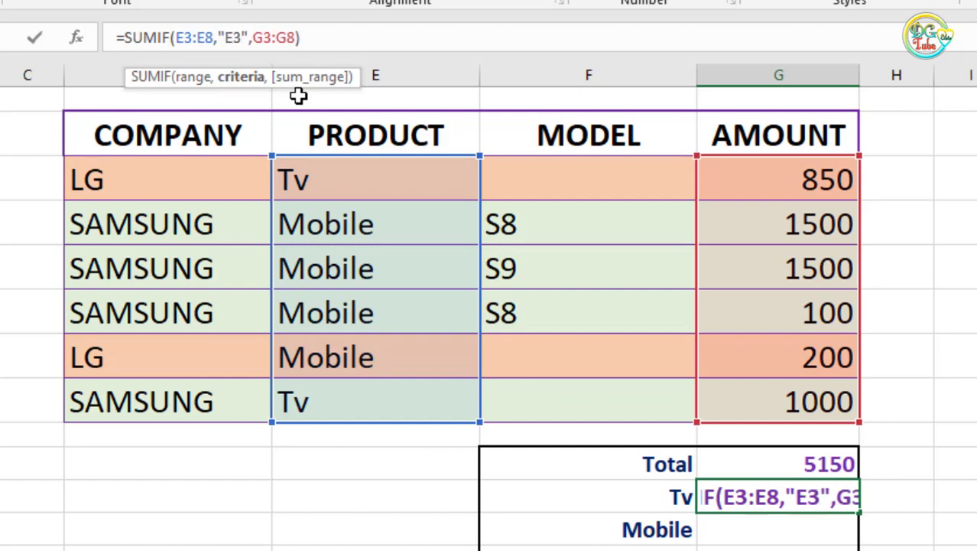
click(339, 33)
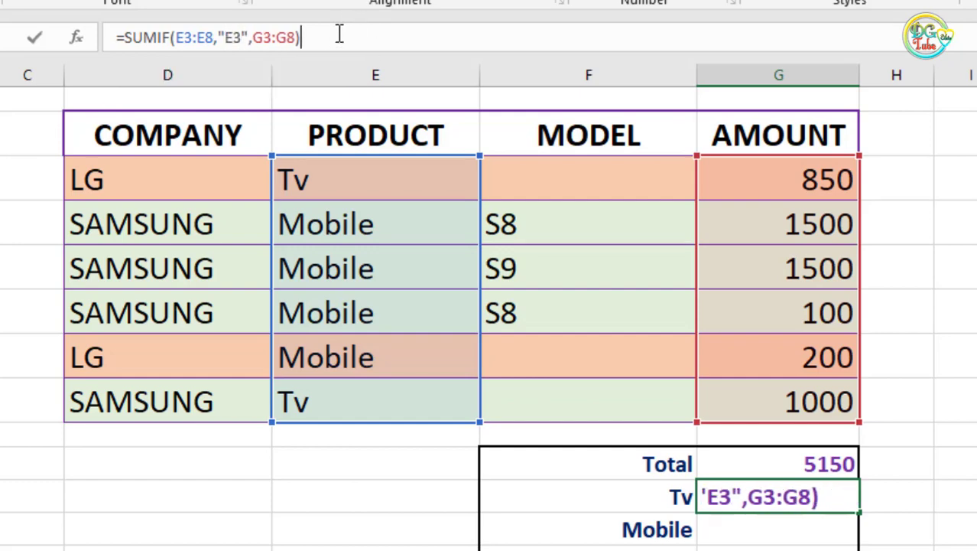
key(Return)
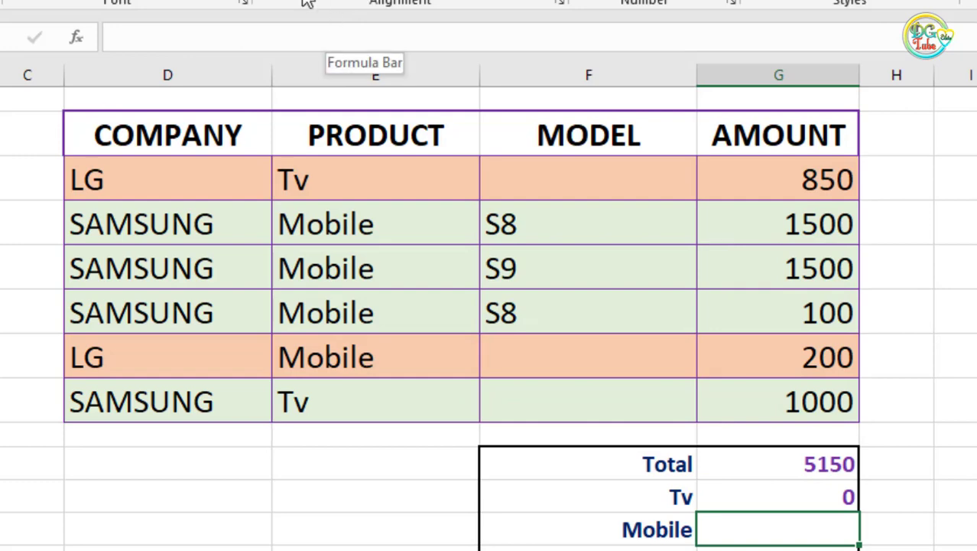
Step: Remove the quotes around E3 so the Tv formula references cell E3 and shows 1850
click(767, 494)
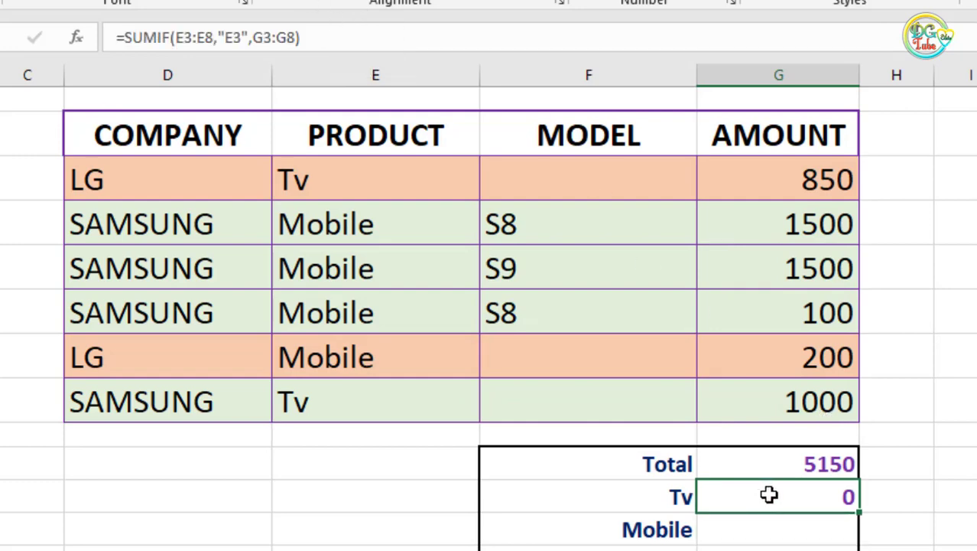
click(248, 36)
key(Delete)
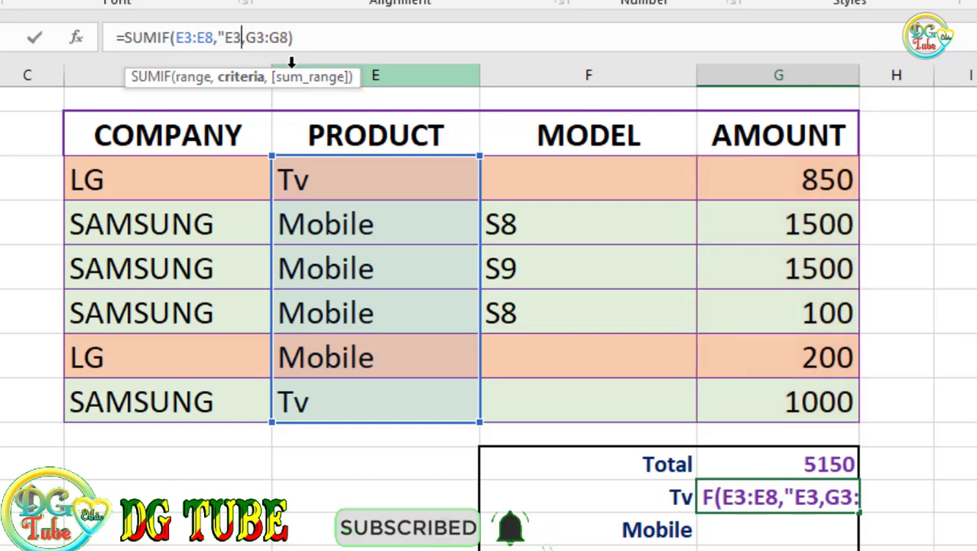
key(Left)
key(Left)
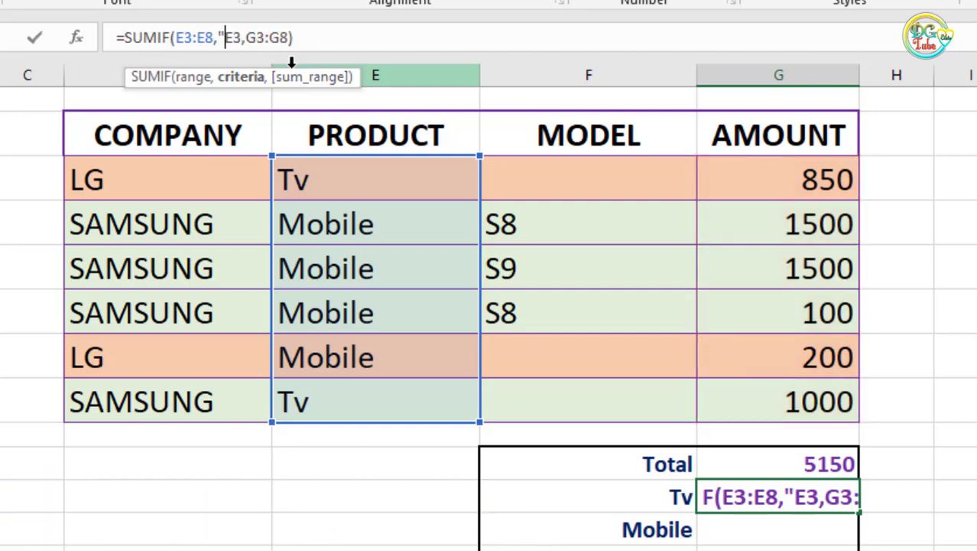
key(BackSpace)
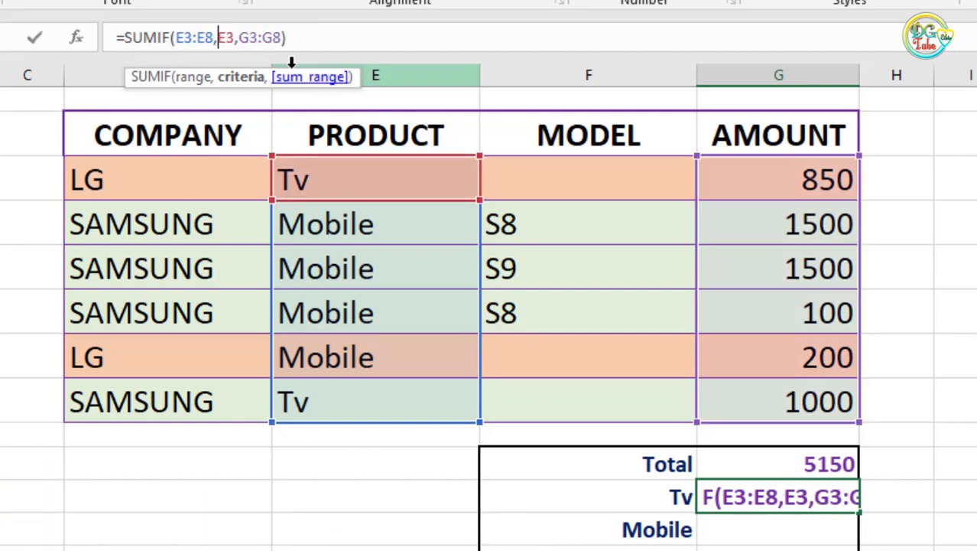
key(ctrl+Return)
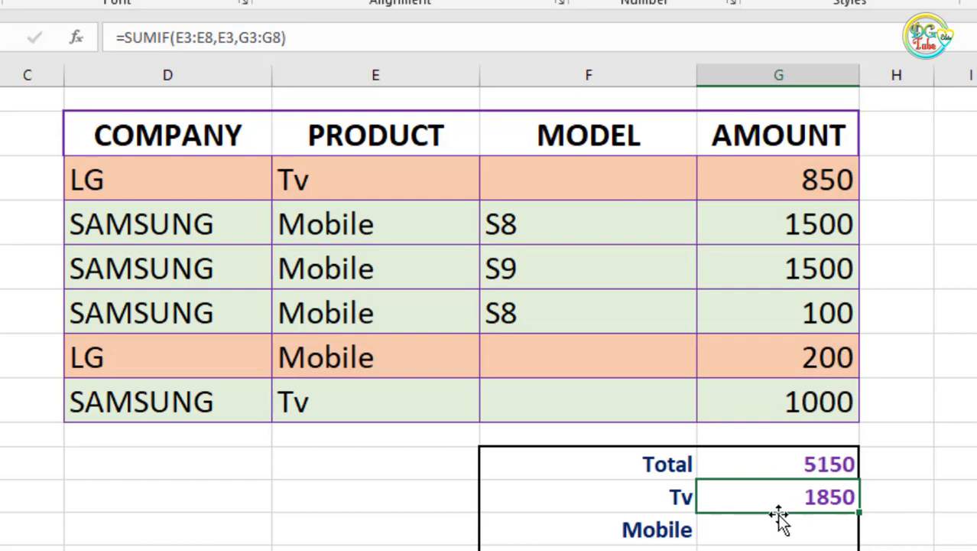
click(755, 461)
click(765, 490)
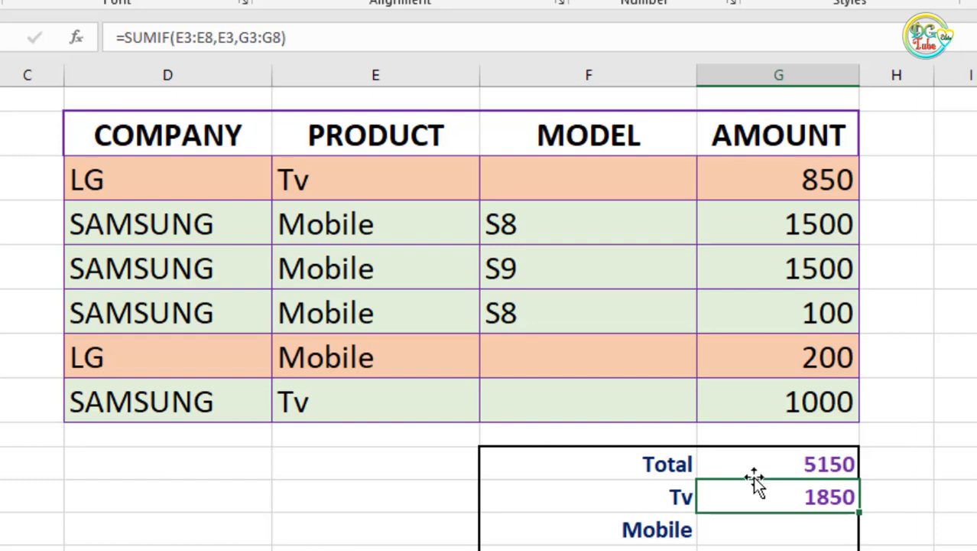
Step: Start =SUMIF(E3:E8, in the empty Mobile total cell
click(780, 530)
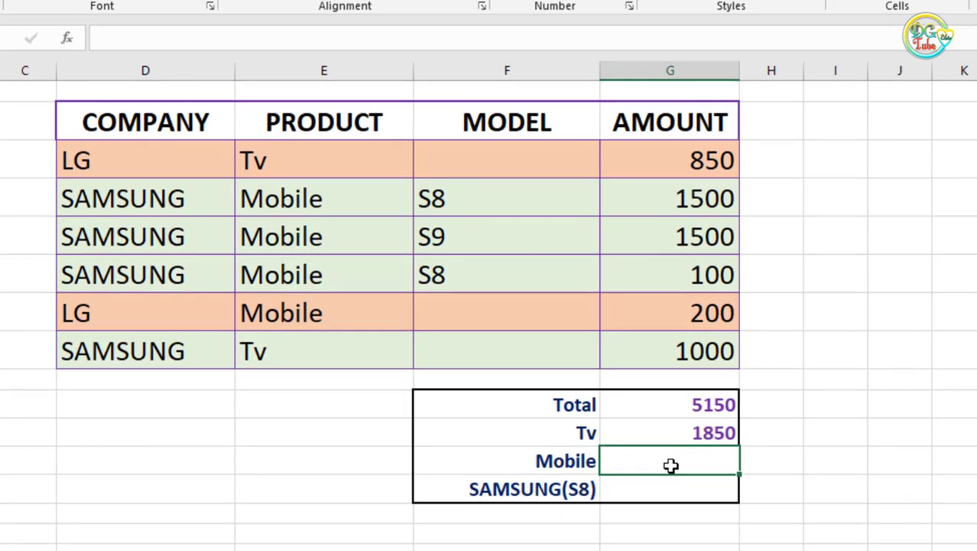
text(=sum)
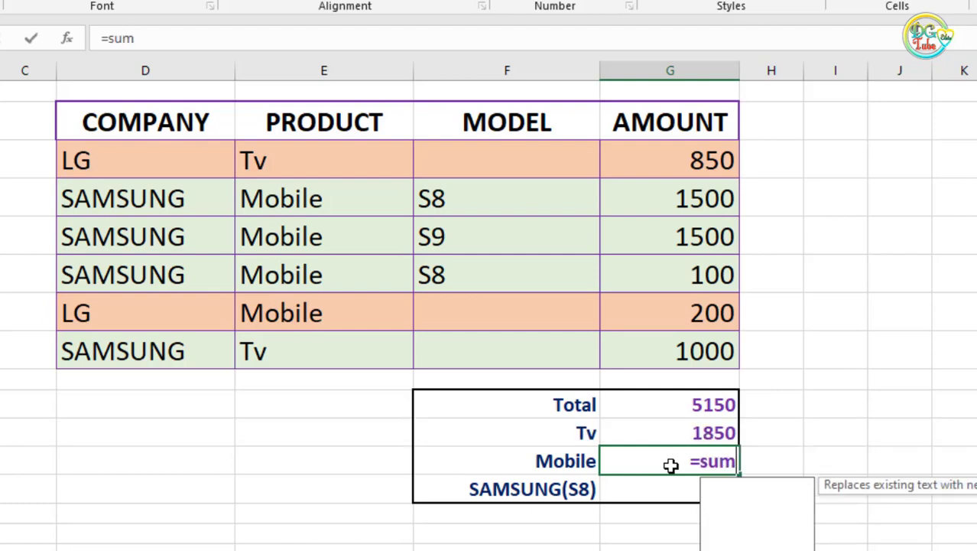
text(i)
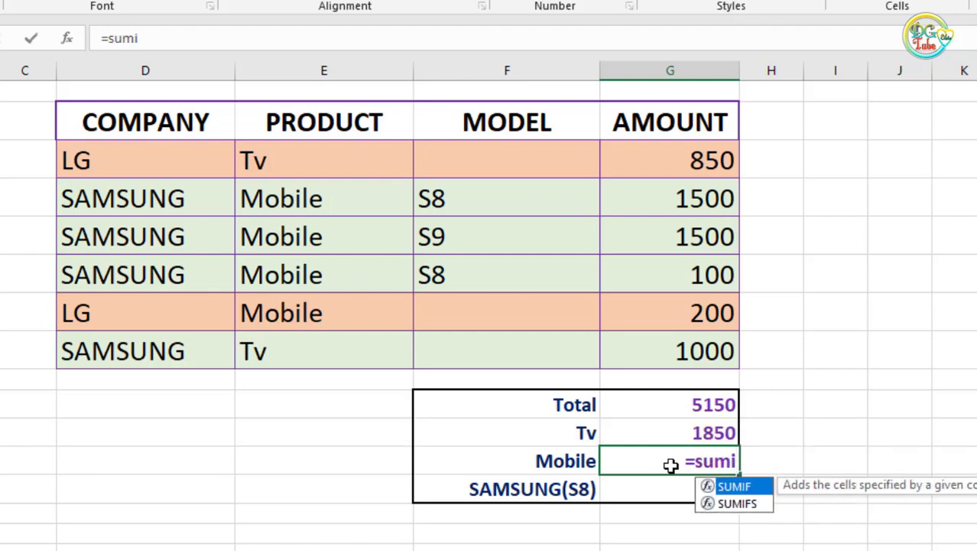
double_click(738, 490)
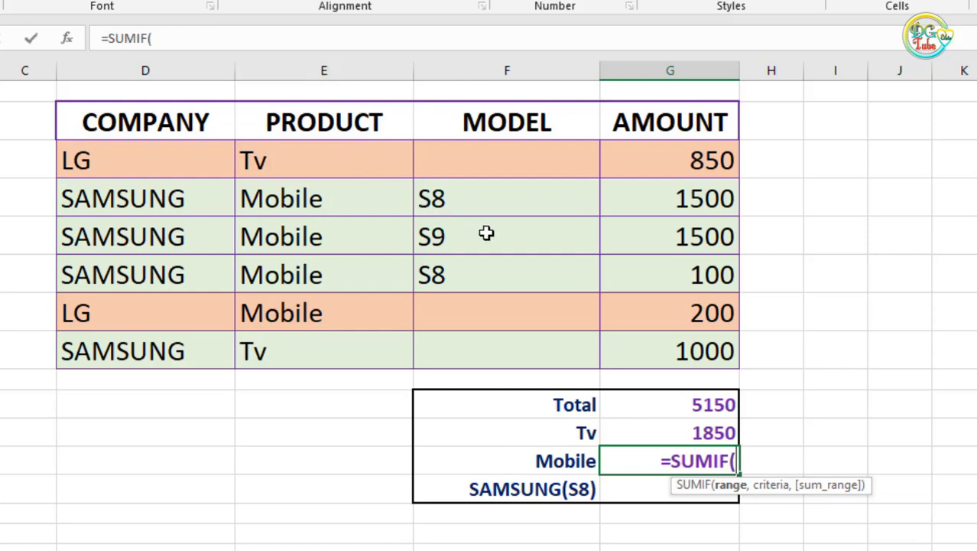
click(284, 156)
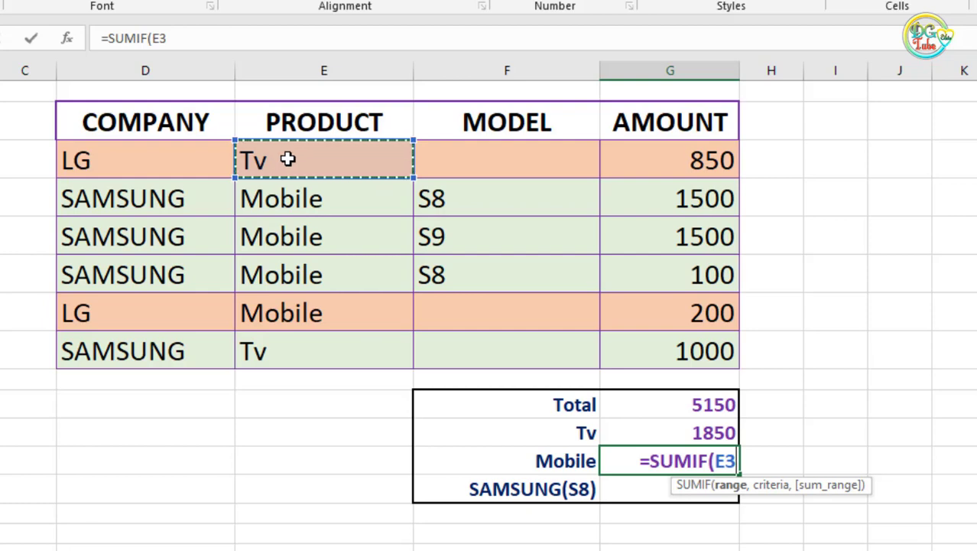
click(287, 158)
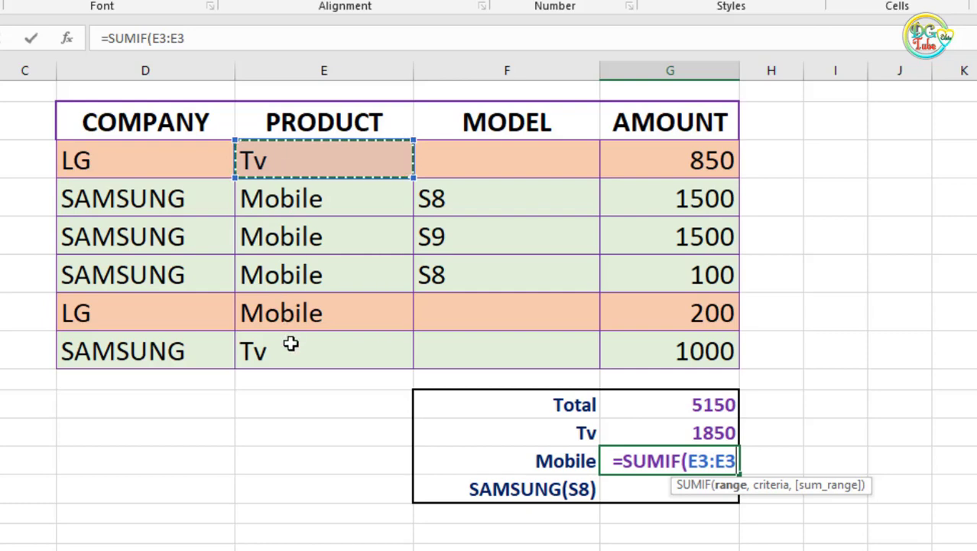
drag(291, 345, 296, 340)
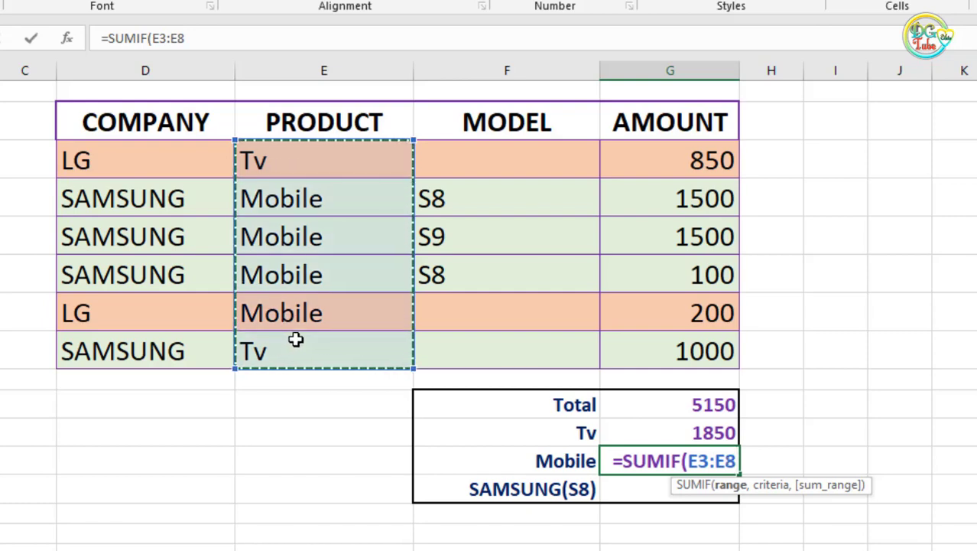
text(,)
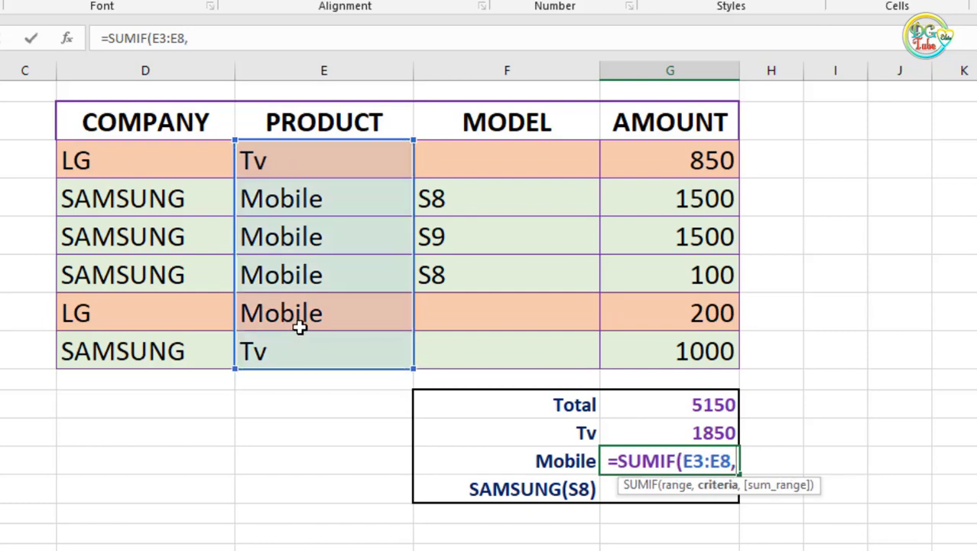
Step: Add criterion E4 and sum range G3:G8, closing the Mobile SUMIF formula
click(287, 200)
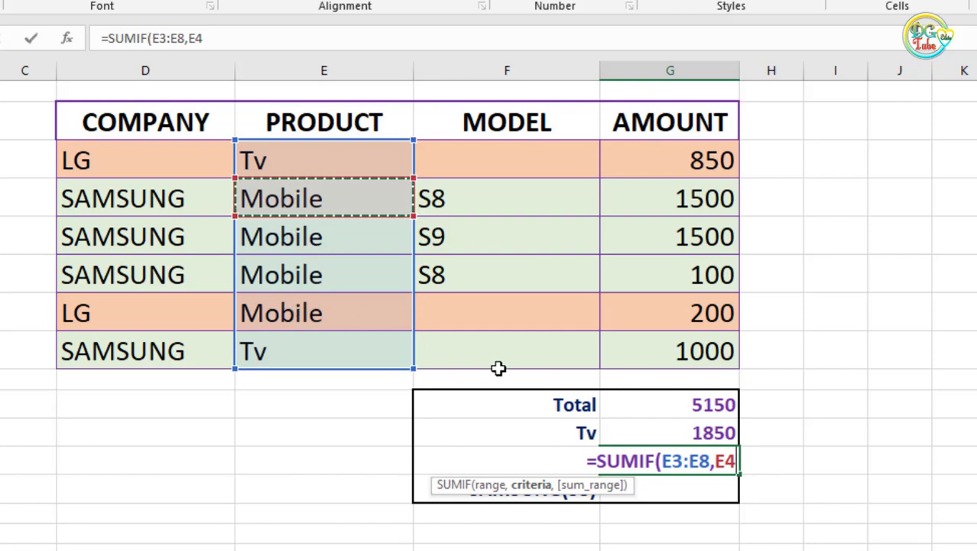
text(,)
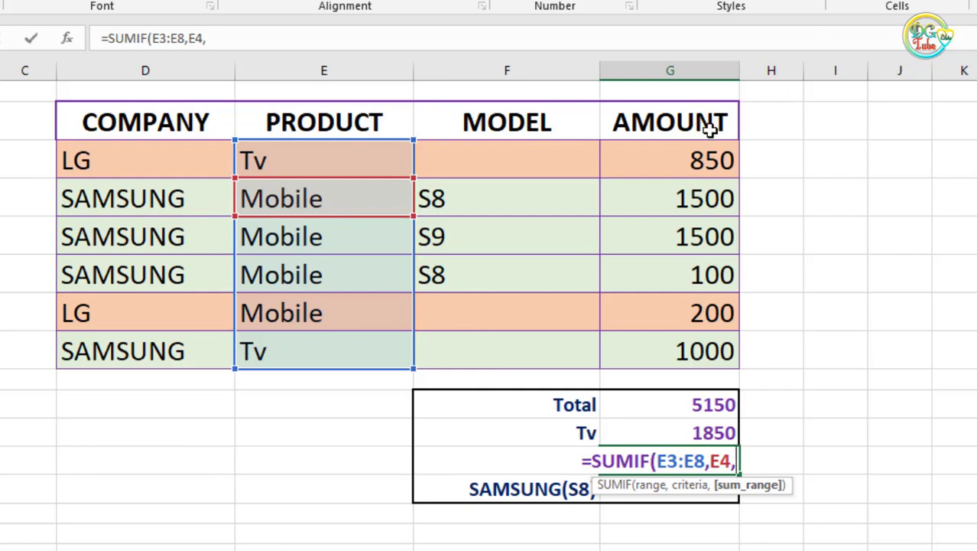
click(692, 159)
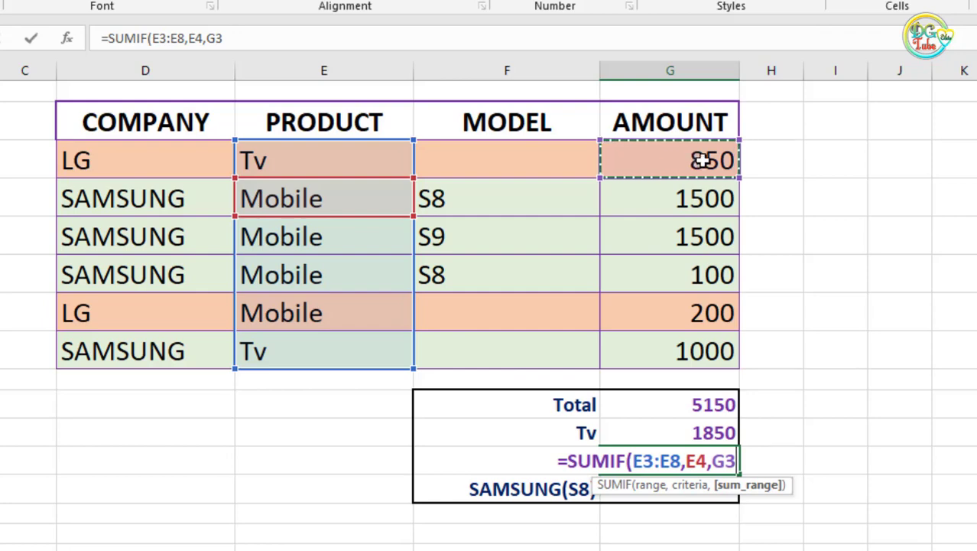
text(:)
click(701, 160)
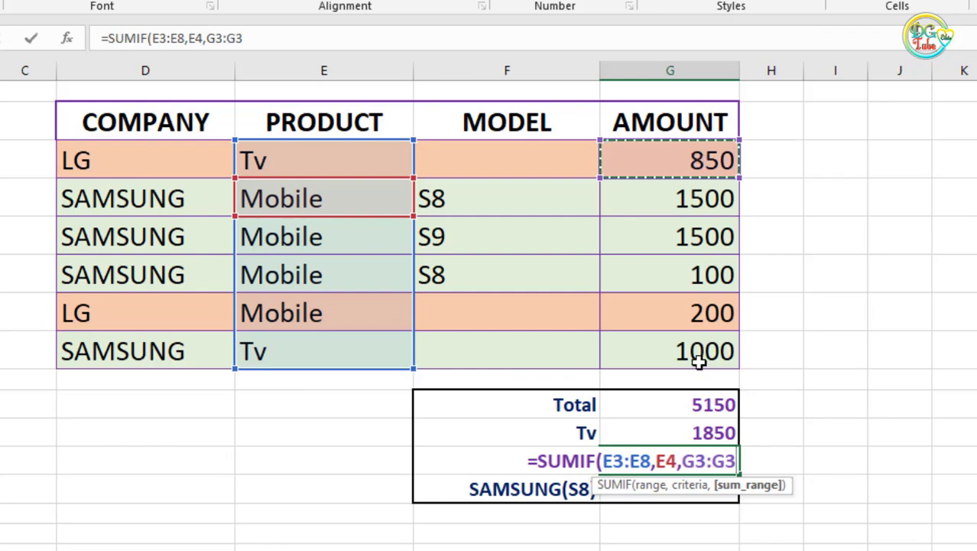
click(697, 349)
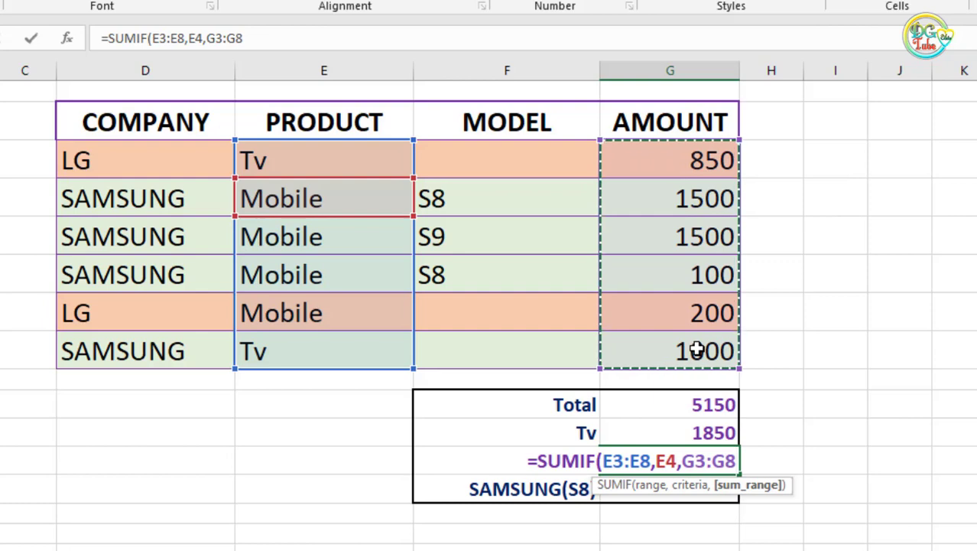
text())
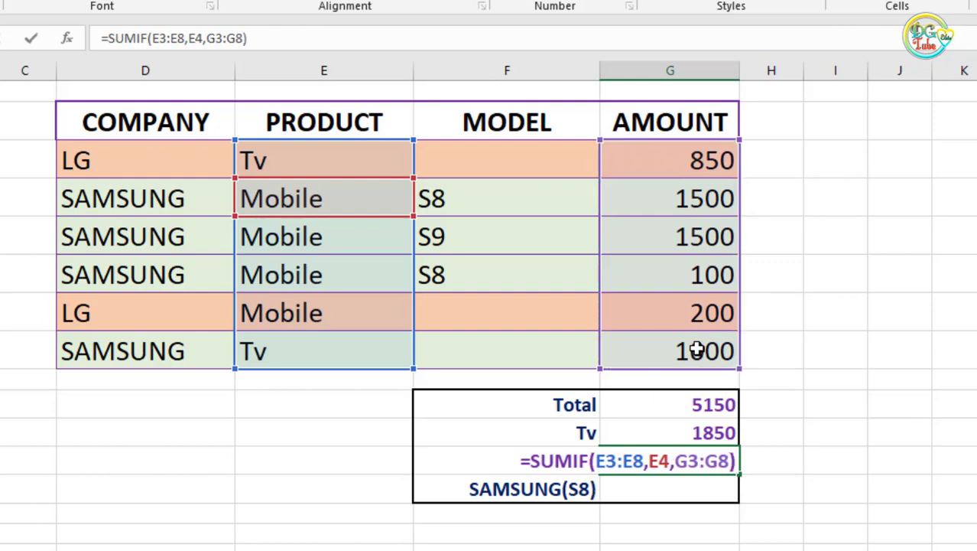
key(Return)
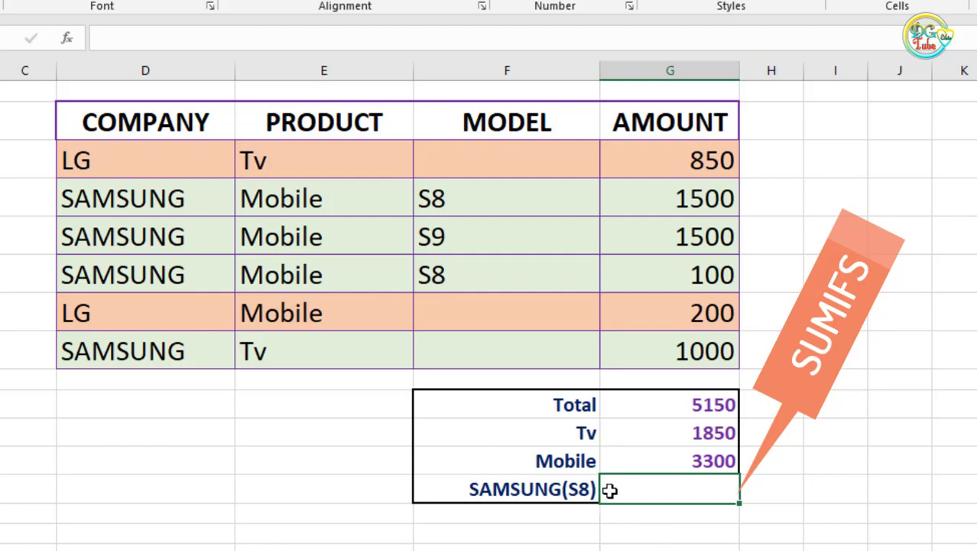
Step: Begin a SUMIFS formula in the SAMSUNG(S8) cell with sum range G3:G8
text(=)
text(sumi)
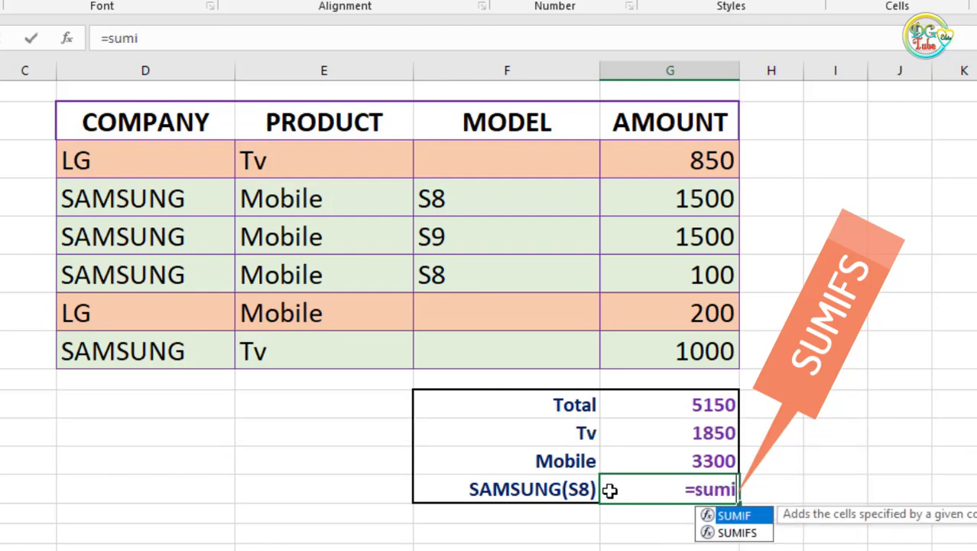
click(748, 535)
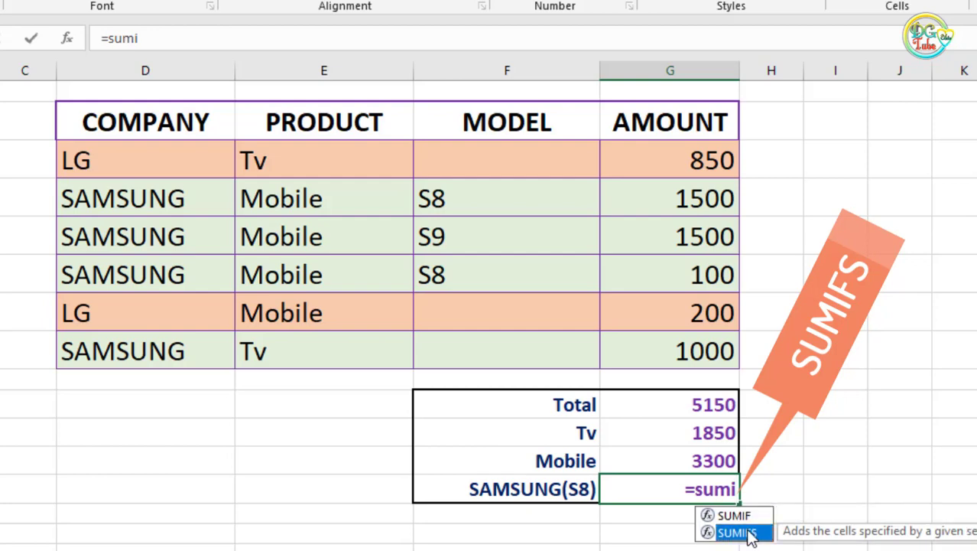
double_click(736, 532)
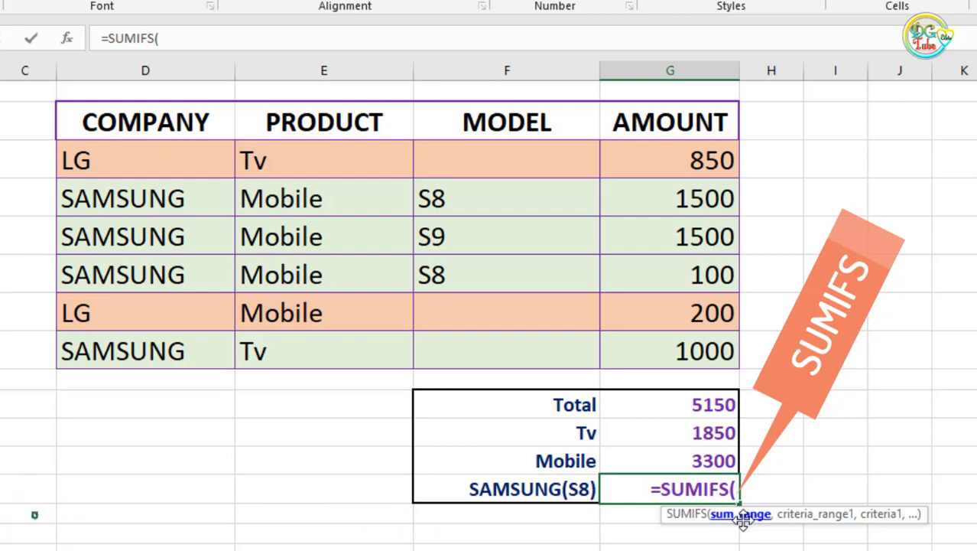
click(700, 158)
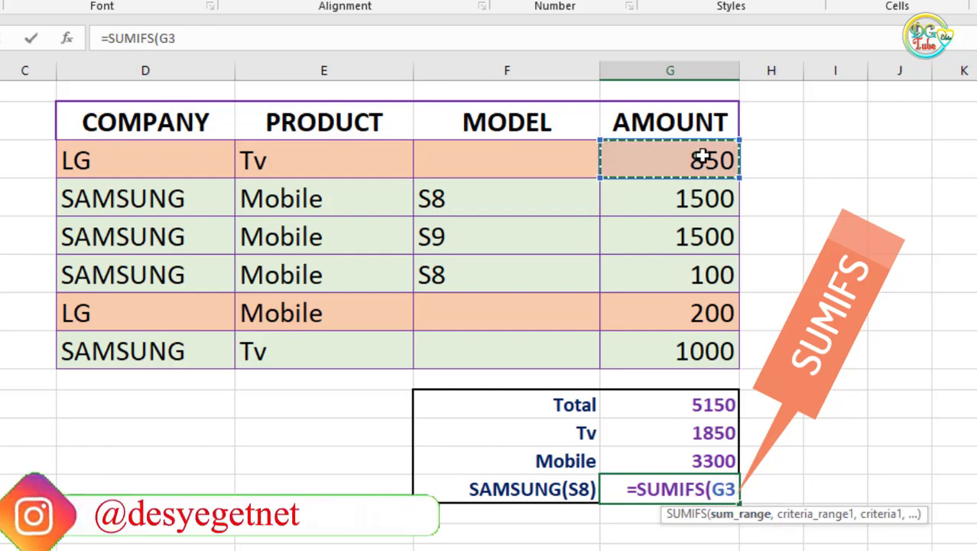
text(:)
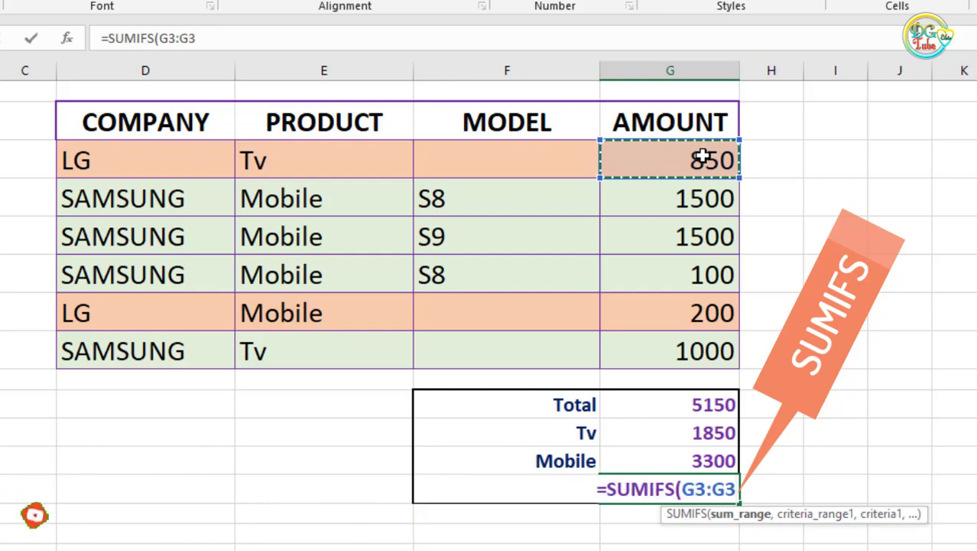
shift+click(700, 350)
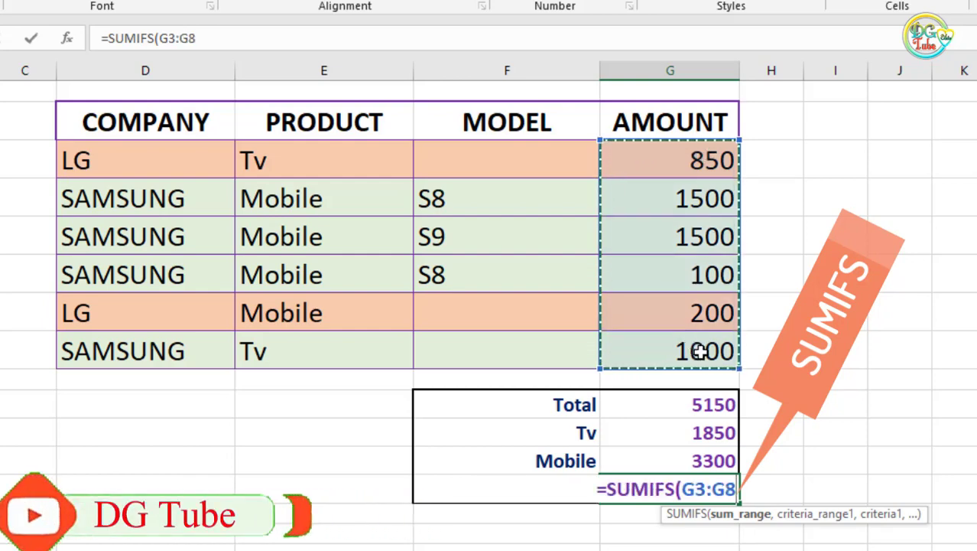
text(,)
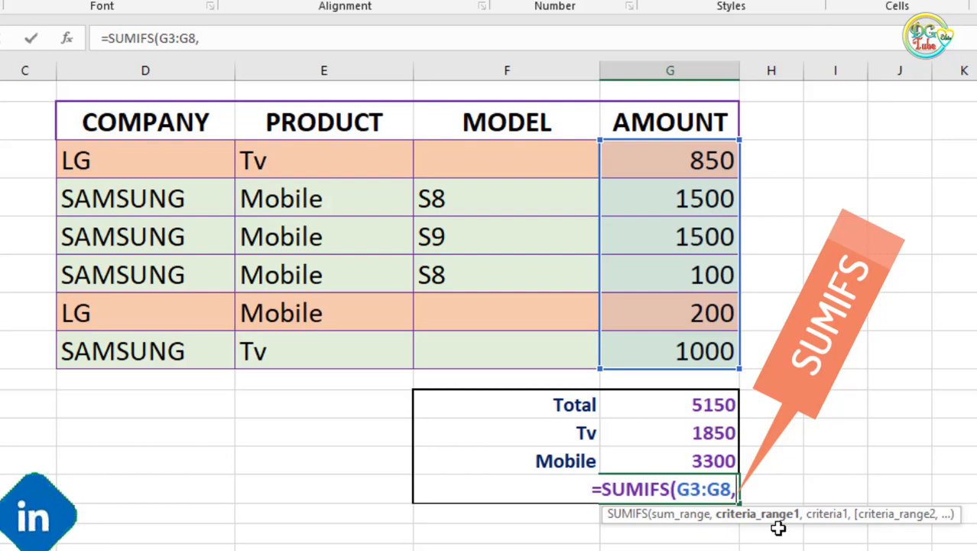
Step: Add product criteria range E3:E8 with criterion E6 (Mobile)
click(294, 162)
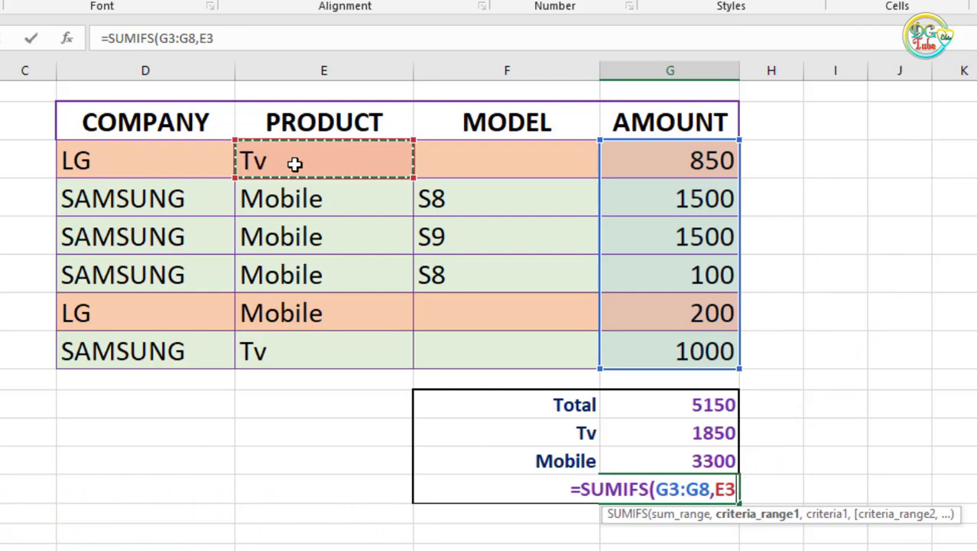
shift+click(294, 163)
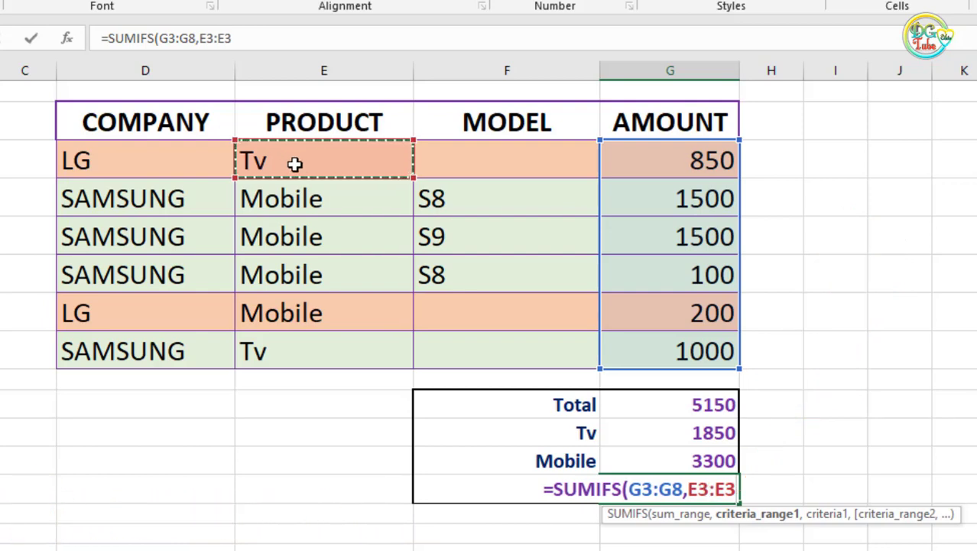
shift+click(261, 350)
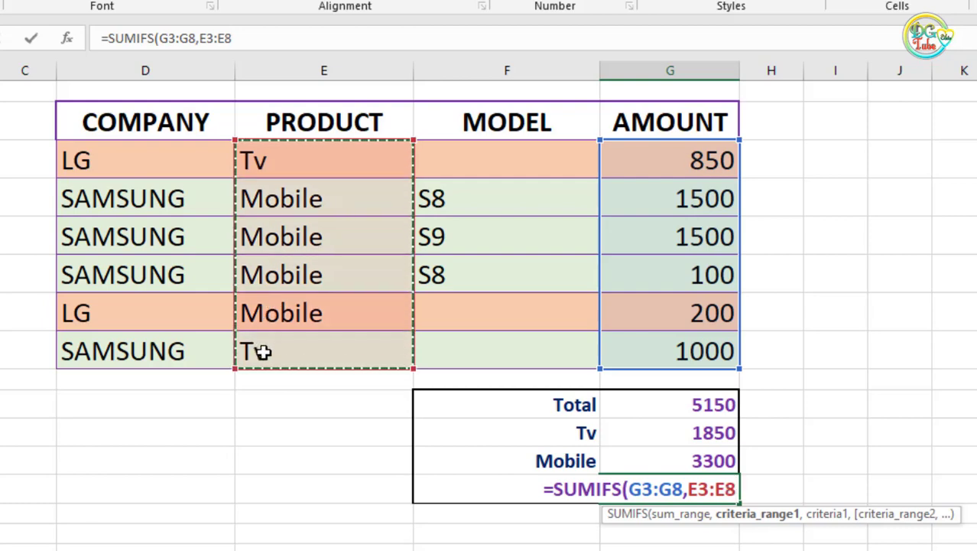
text(,)
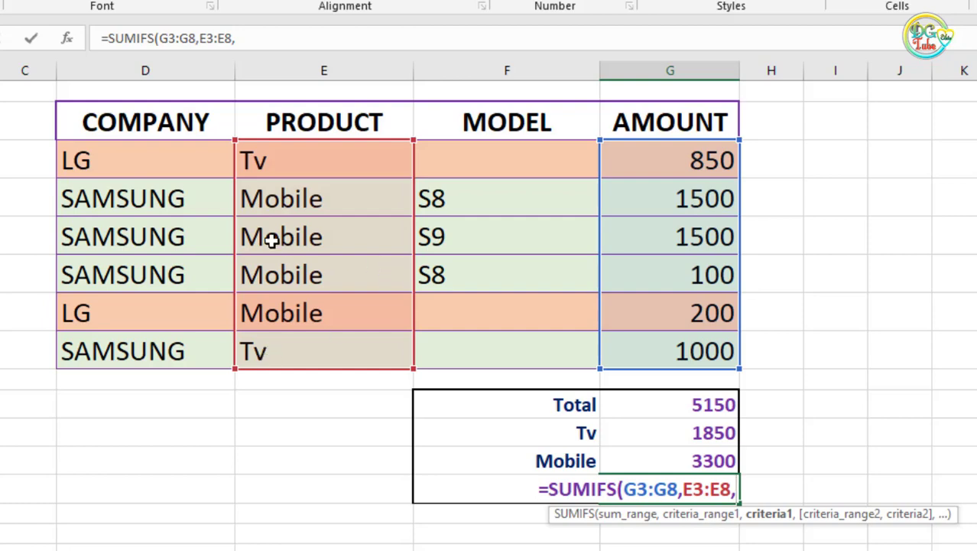
click(293, 278)
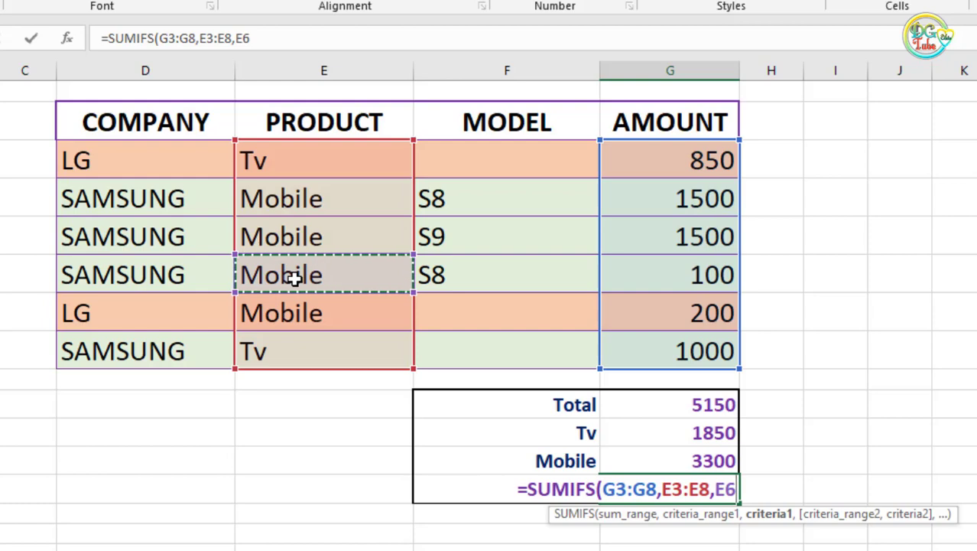
text(,)
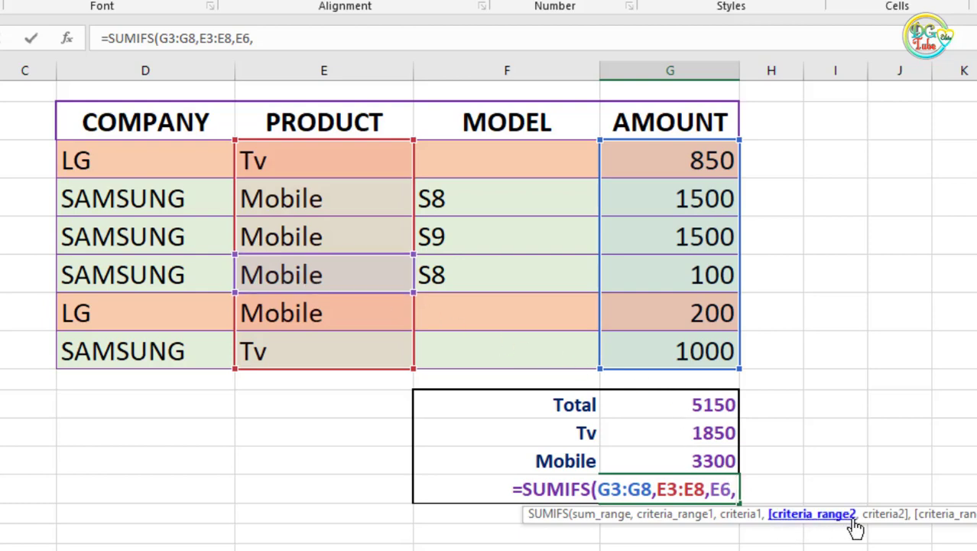
Step: Add model criteria range F3:F8 with criterion F4 (S8) and commit, showing 1600
click(474, 162)
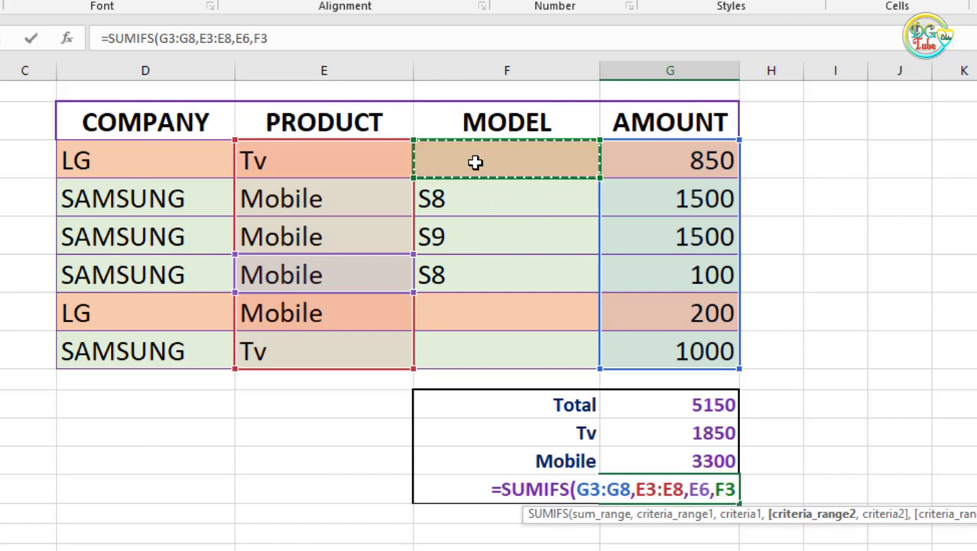
text(:)
click(475, 162)
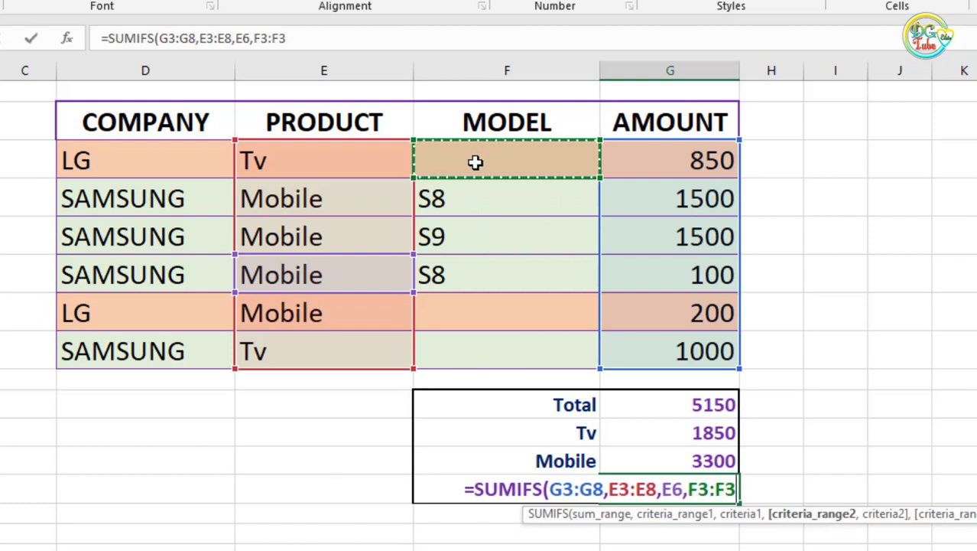
click(459, 356)
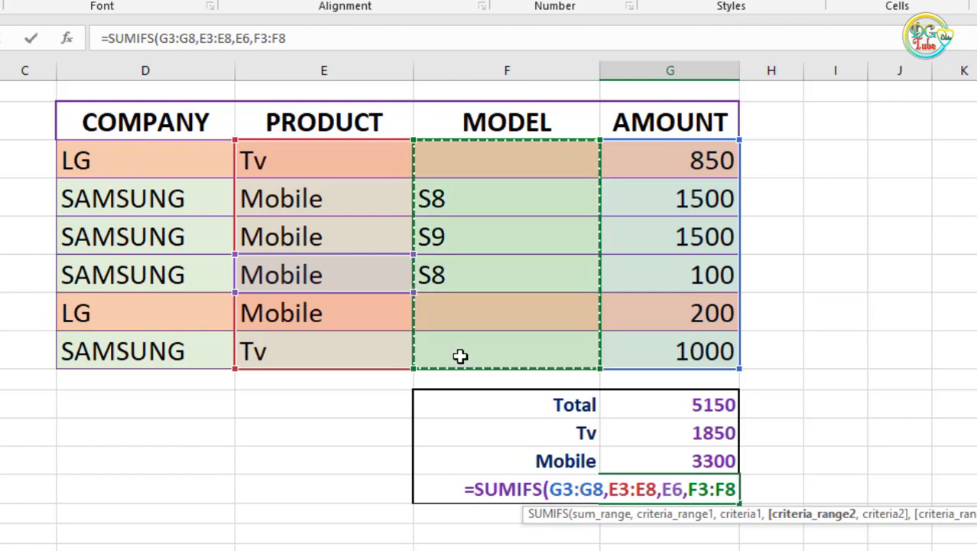
text(,)
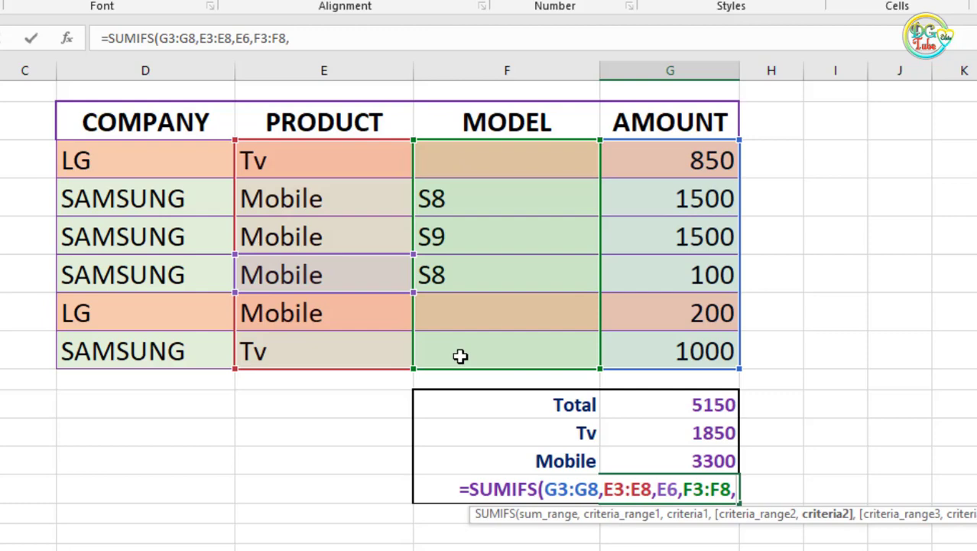
click(438, 198)
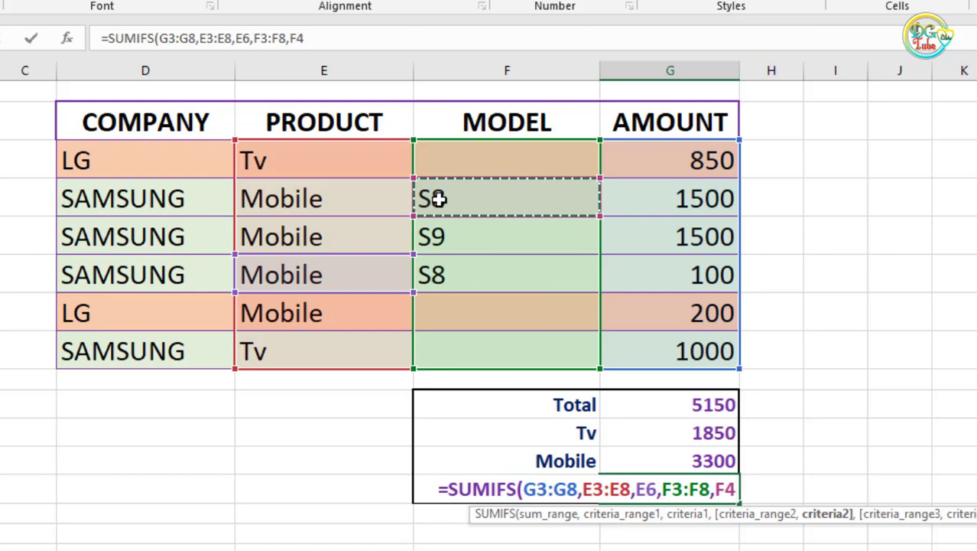
text(,)
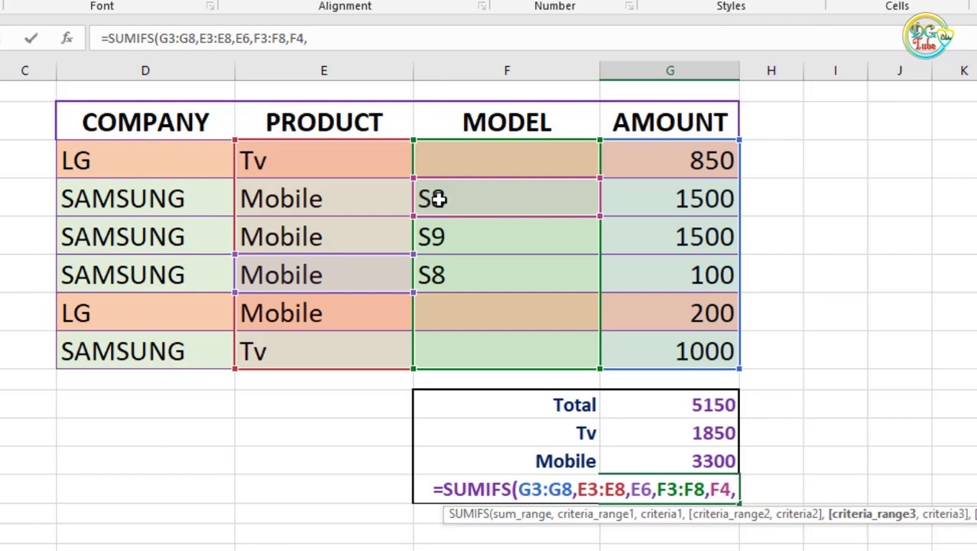
key(BackSpace)
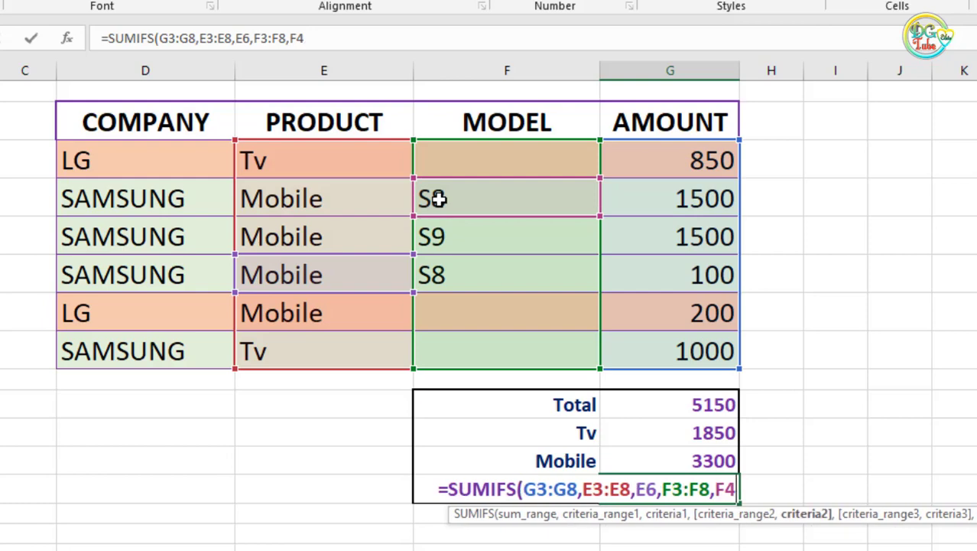
text())
key(Return)
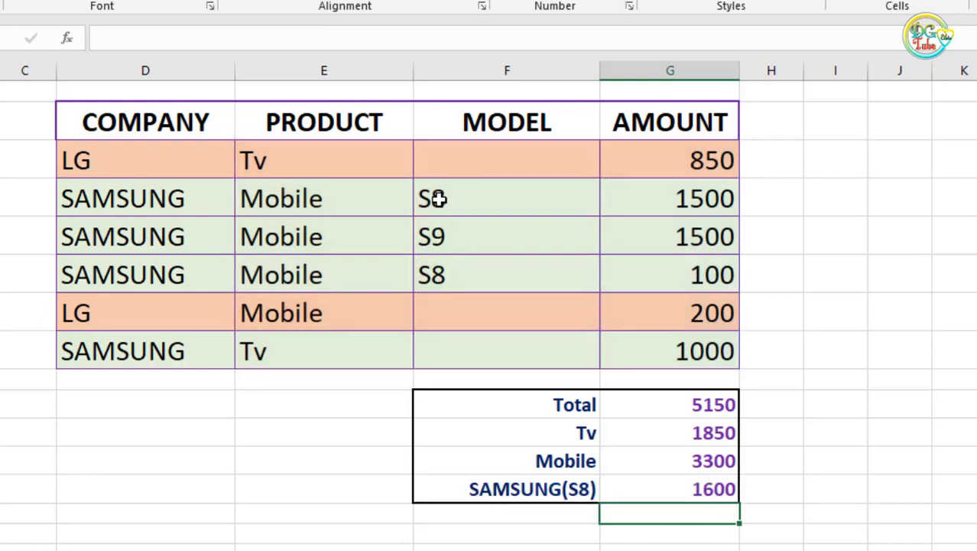